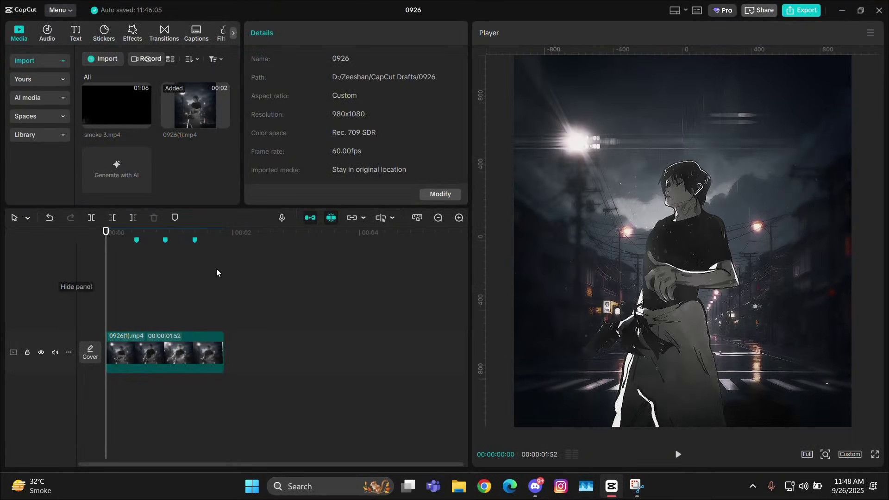
# Play through the 0926(1).mp4 clip from the start to review it against the beat markers.
pyautogui.scroll(5, 324, 278)
pyautogui.click(198, 260)
pyautogui.press('space')
pyautogui.click(420, 265)
pyautogui.press('space')
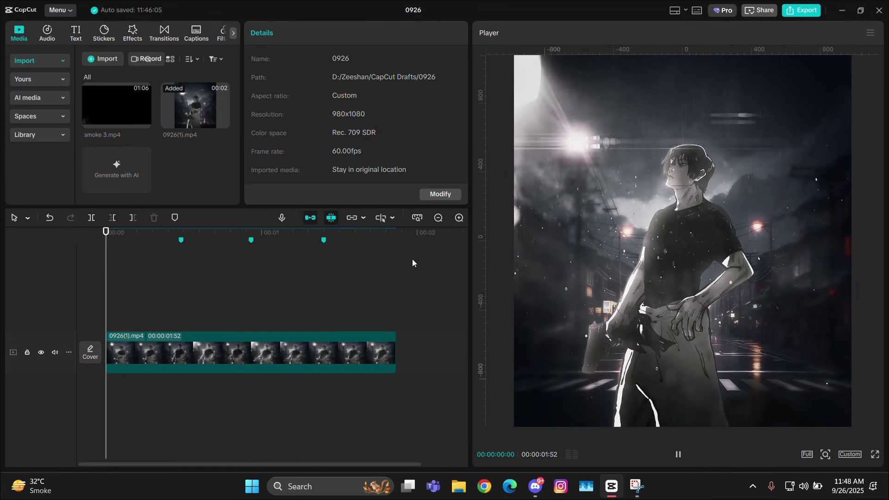
pyautogui.press('space')
pyautogui.press('Home')
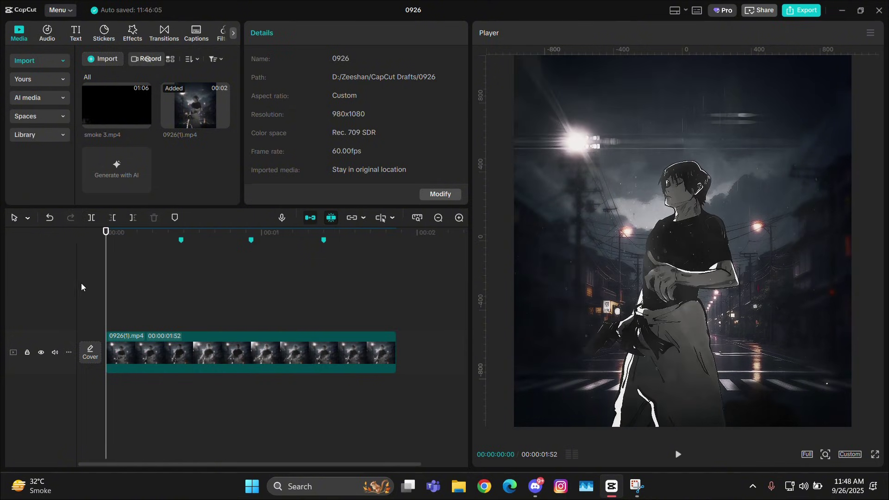
# Set the canvas background of the 0926(1).mp4 clip to Blur and choose a blur style.
pyautogui.click(229, 353)
pyautogui.scroll(-10, 424, 125)
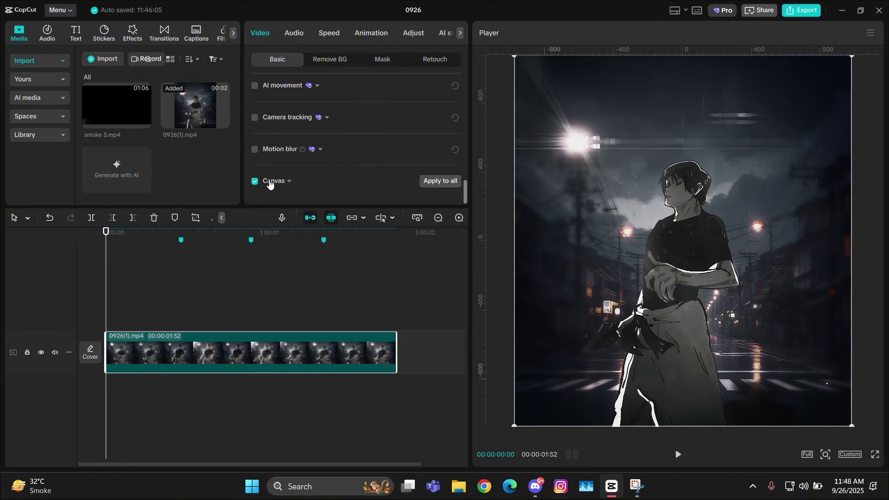
pyautogui.click(280, 182)
pyautogui.click(309, 182)
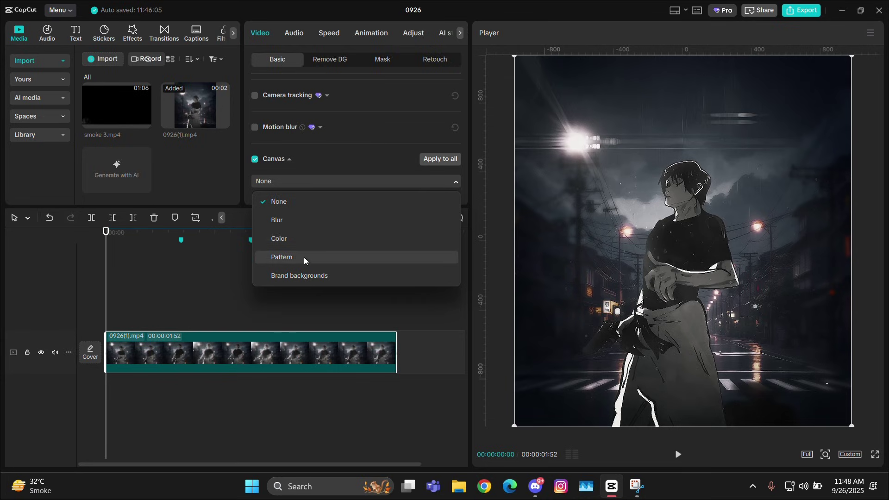
pyautogui.click(307, 221)
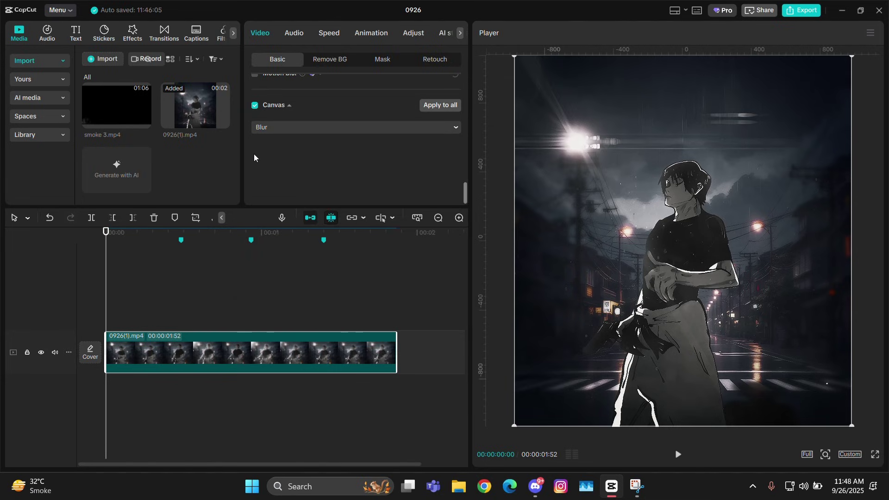
pyautogui.click(272, 173)
# Add scale keyframes at the clip's start and just before the first beat marker.
pyautogui.click(133, 279)
pyautogui.moveTo(133, 280); pyautogui.dragTo(190, 295)
pyautogui.click(180, 353)
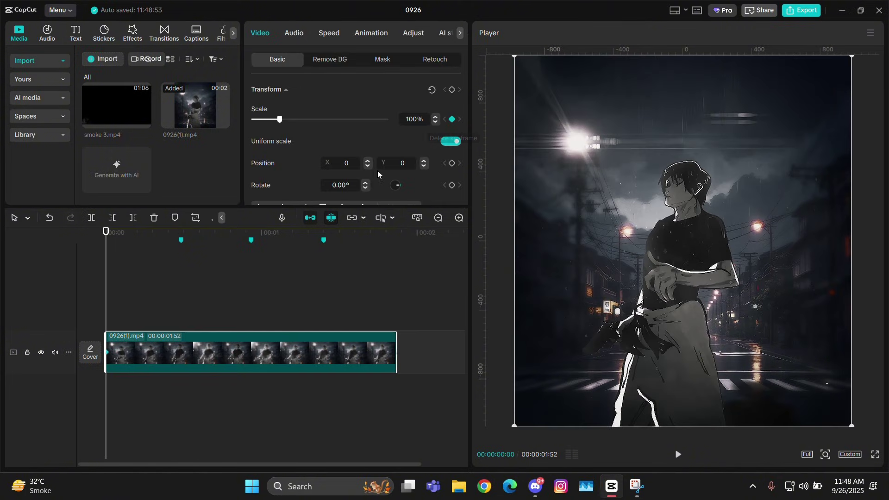
pyautogui.click(180, 230)
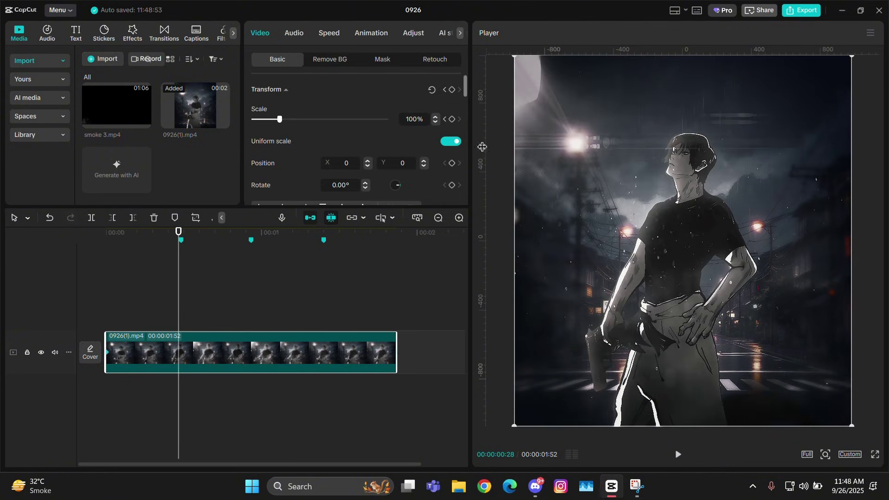
pyautogui.click(452, 120)
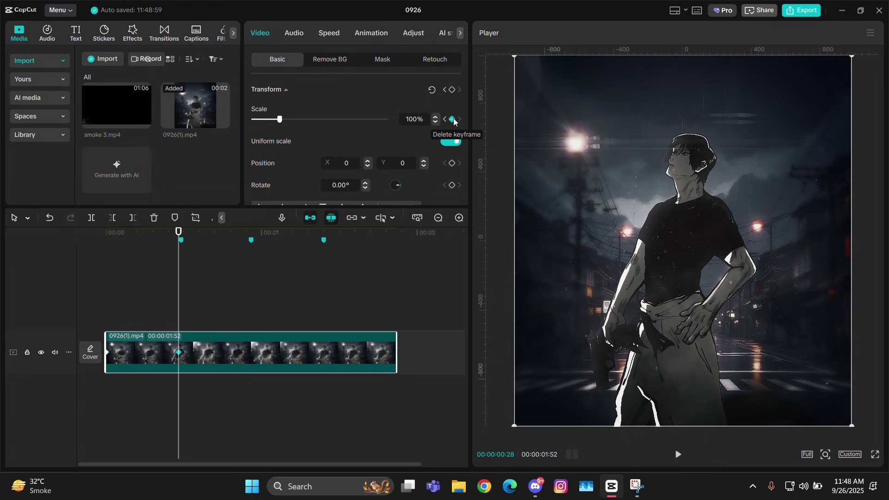
# Set the scale to 300% at both the starting keyframe and the keyframe just before the first marker.
pyautogui.moveTo(279, 120); pyautogui.dragTo(336, 118)
pyautogui.click(419, 124)
pyautogui.press('BackSpace')
pyautogui.write('0')
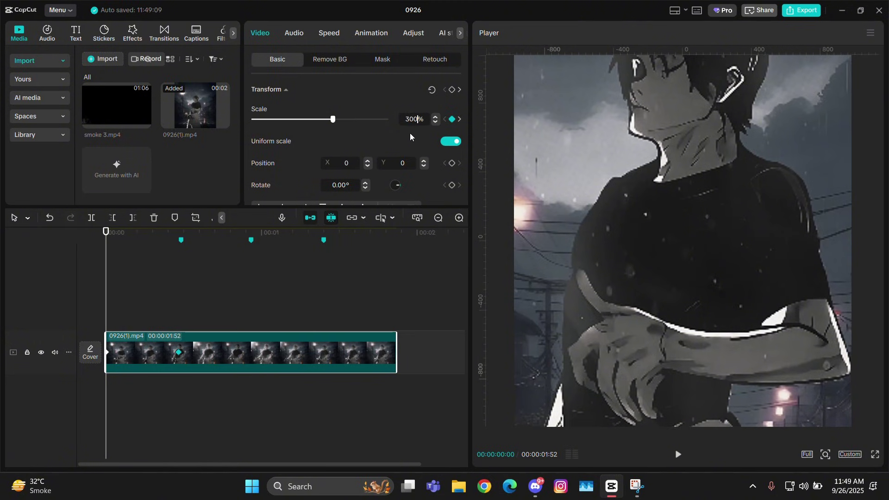
pyautogui.click(460, 120)
pyautogui.moveTo(418, 119); pyautogui.dragTo(405, 117)
pyautogui.write('300')
pyautogui.press('Return')
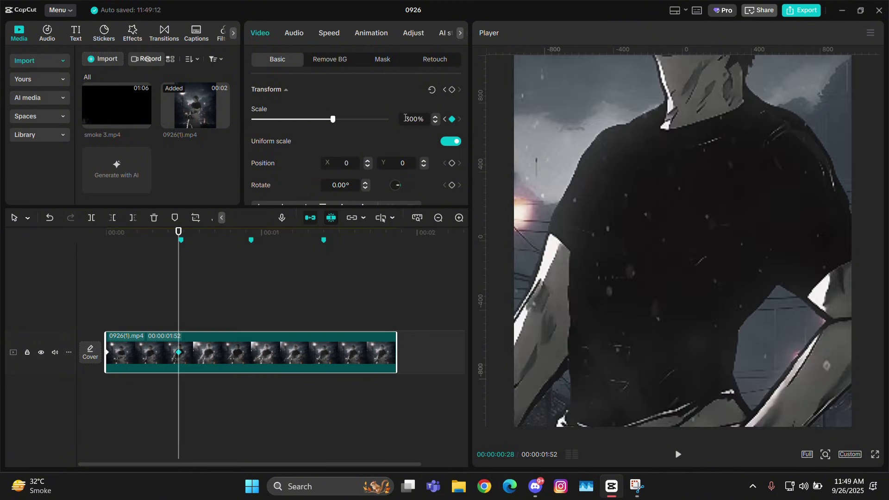
# Add a scale keyframe of about 103% at frame 16, between the two 300% keyframes.
pyautogui.press('Left')
pyautogui.press('Left')
pyautogui.press('Left')
pyautogui.press('Left')
pyautogui.press('Left')
pyautogui.press('Left')
pyautogui.press('Left')
pyautogui.press('Left')
pyautogui.press('Left')
pyautogui.press('Left')
pyautogui.press('Left')
pyautogui.press('Left')
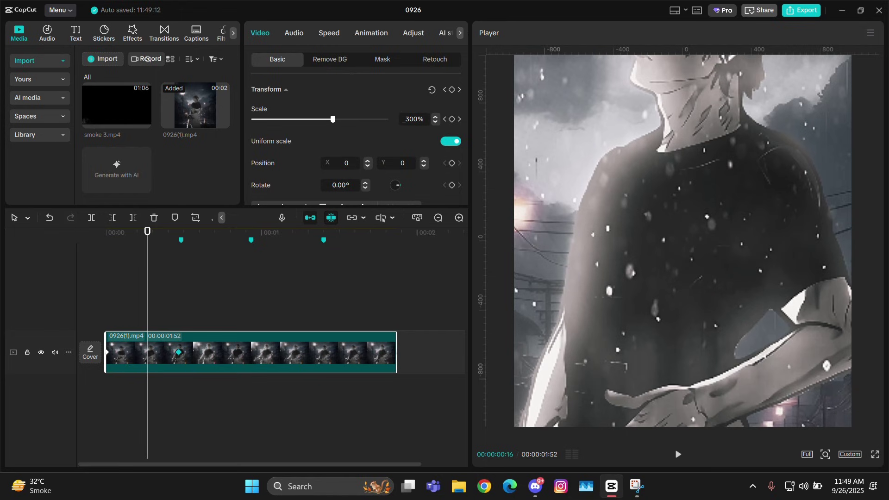
pyautogui.moveTo(322, 124); pyautogui.dragTo(281, 124)
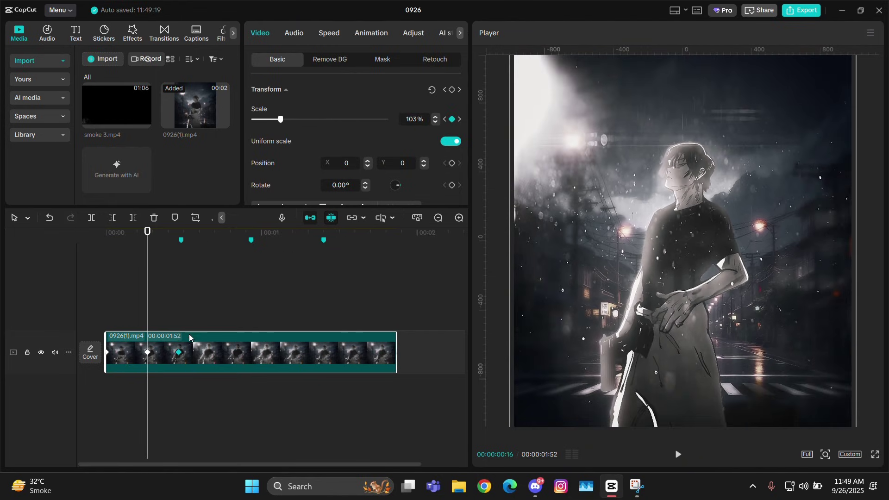
# Scale the clip to 75% at the first marker and add a keyframe holding that scale just before the second marker.
pyautogui.click(180, 234)
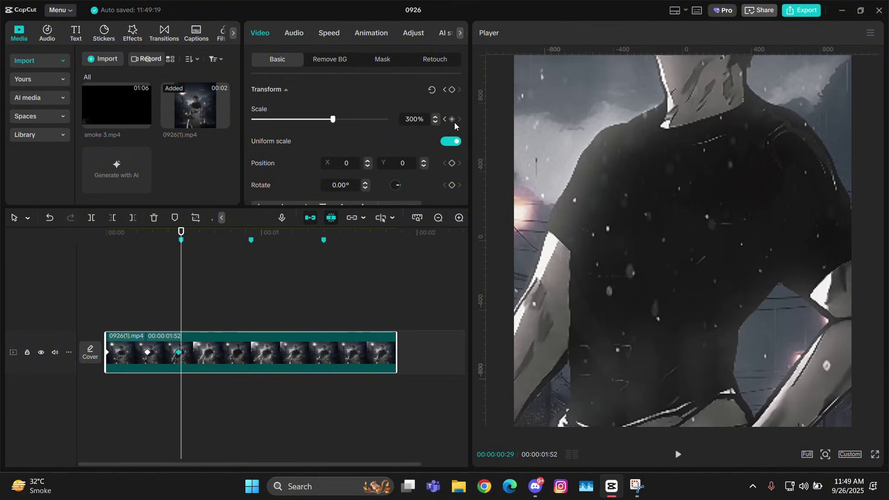
pyautogui.moveTo(327, 124); pyautogui.dragTo(273, 126)
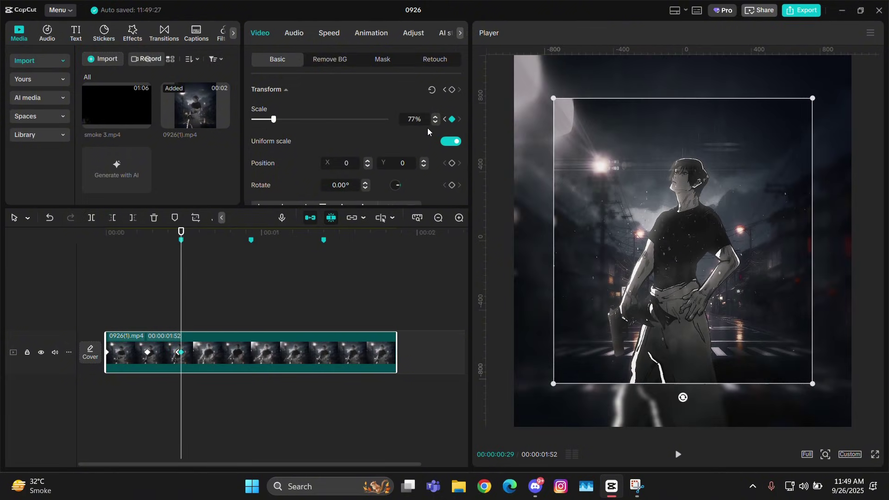
pyautogui.scroll(-2, 419, 121)
pyautogui.click(248, 239)
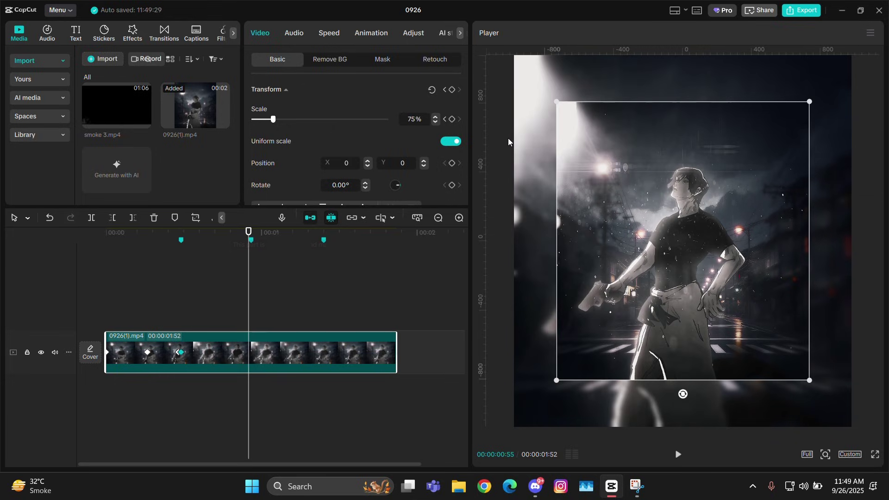
pyautogui.click(451, 119)
# Add a scale keyframe of 135% at frame 44, midway between the first and second markers.
pyautogui.press('Left')
pyautogui.press('Left')
pyautogui.press('Left')
pyautogui.press('Left')
pyautogui.press('Left')
pyautogui.press('Left')
pyautogui.press('Left')
pyautogui.press('Left')
pyautogui.press('Left')
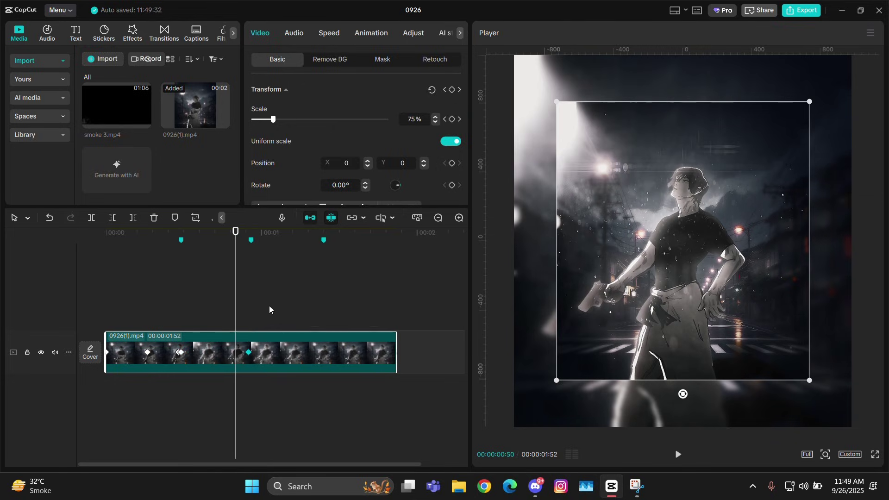
pyautogui.press('Left')
pyautogui.press('Right')
pyautogui.press('Left')
pyautogui.moveTo(273, 120); pyautogui.dragTo(294, 120)
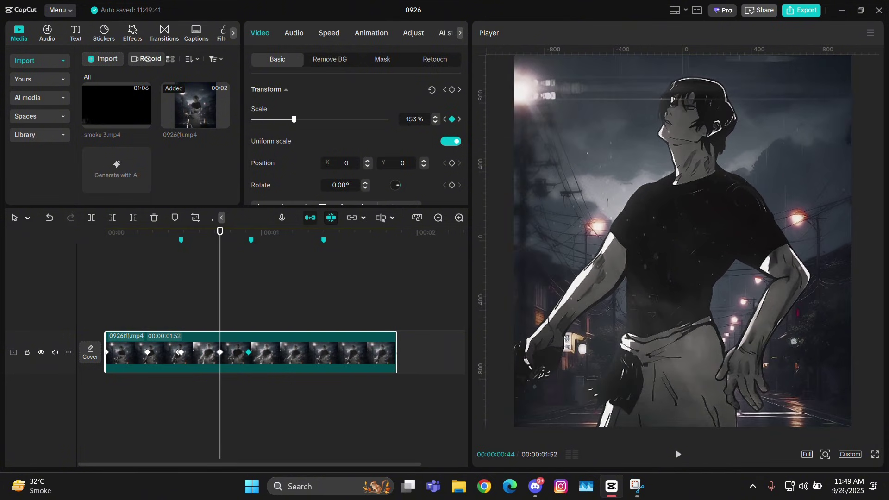
pyautogui.click(435, 118)
pyautogui.click(435, 117)
pyautogui.press('Down')
pyautogui.press('Down')
pyautogui.press('Down')
pyautogui.press('Down')
pyautogui.press('Down')
pyautogui.press('Down')
pyautogui.press('Down')
pyautogui.press('Down')
pyautogui.press('Down')
pyautogui.press('Down')
pyautogui.press('Down')
pyautogui.press('Down')
pyautogui.press('Down')
pyautogui.press('Down')
pyautogui.press('Down')
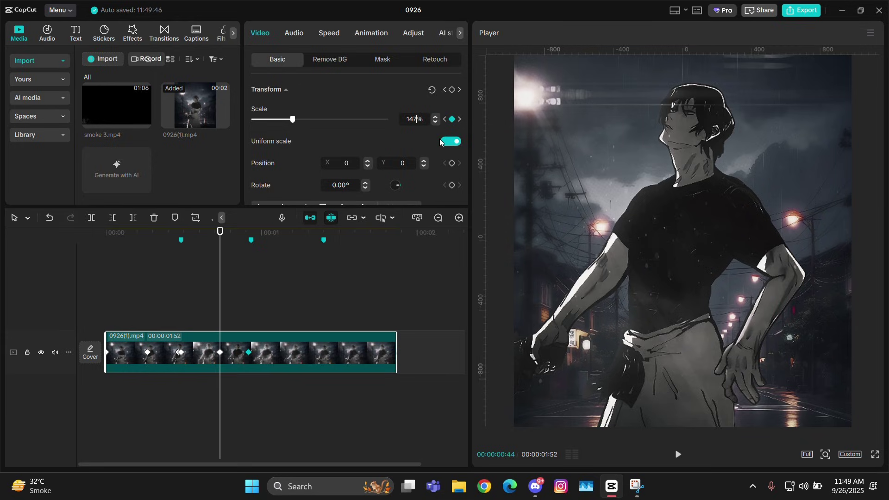
pyautogui.press('Down')
pyautogui.press('Down')
pyautogui.press('Down')
pyautogui.press('Down')
pyautogui.press('Down')
pyautogui.press('Down')
pyautogui.press('Down')
pyautogui.press('Up')
pyautogui.press('Up')
# Display the clip's scale keyframe graph on the timeline.
pyautogui.click(250, 238)
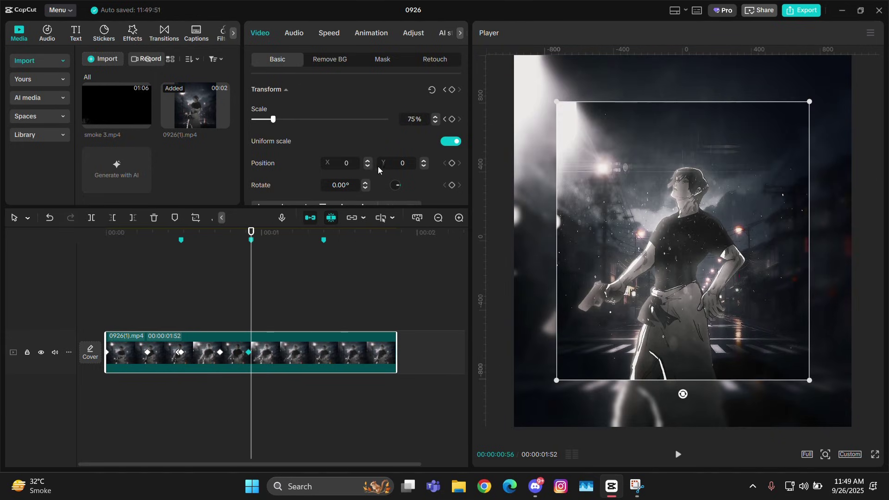
pyautogui.hotkey('alt', 'k')
pyautogui.scroll(3, 209, 376)
pyautogui.hscroll(-3, 298, 354)
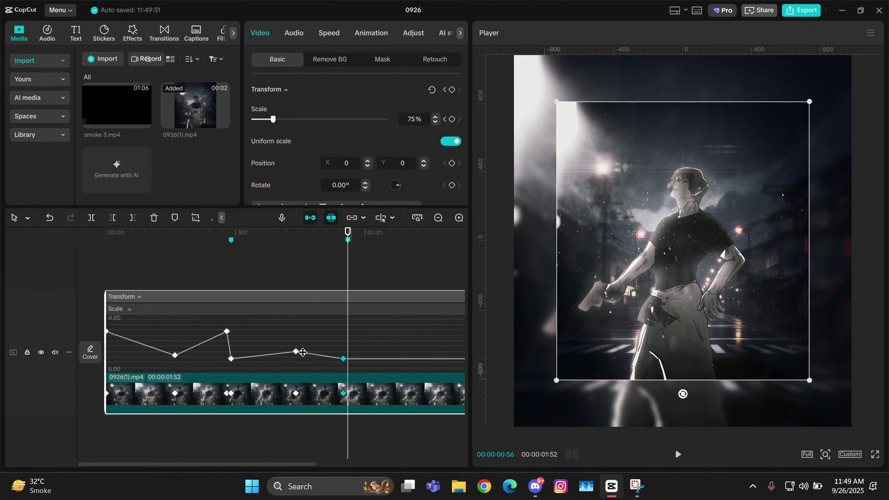
pyautogui.scroll(-3, 185, 335)
pyautogui.scroll(1, 207, 332)
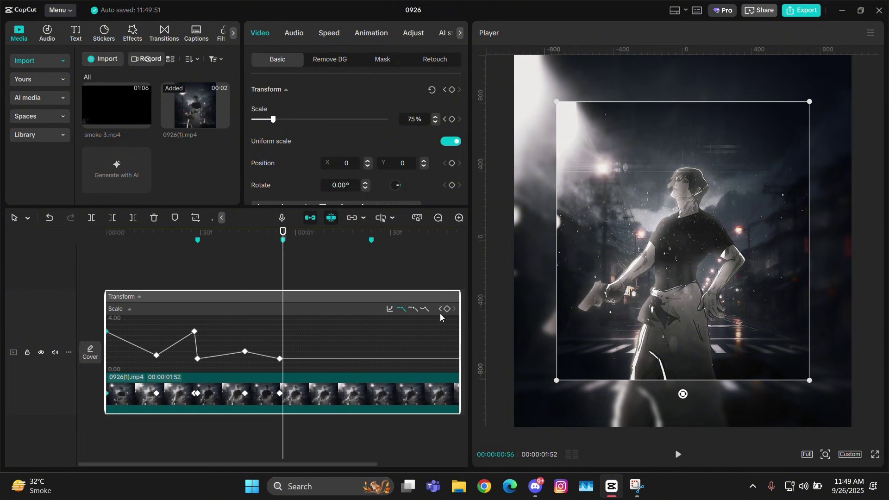
# Smooth the scale curve at the frame 16 and frame 44 keyframes and lengthen their curve handles.
pyautogui.click(113, 331)
pyautogui.moveTo(125, 332); pyautogui.dragTo(110, 351)
pyautogui.click(171, 335)
pyautogui.click(412, 309)
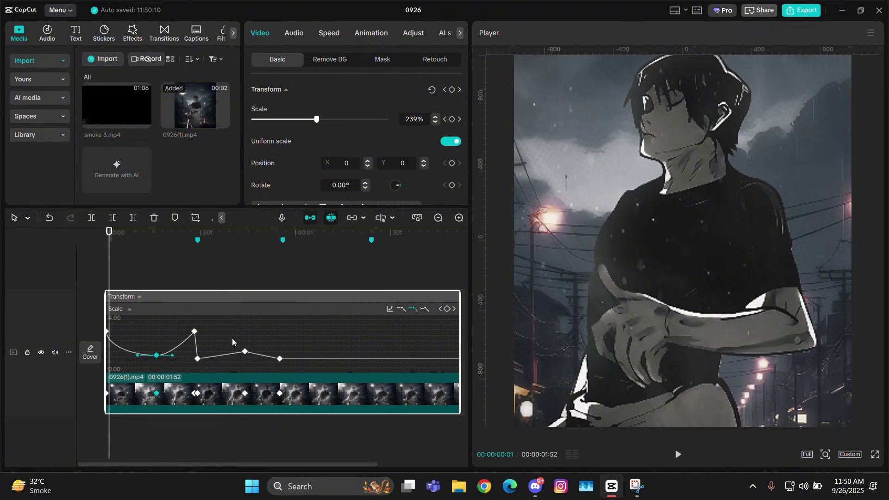
pyautogui.moveTo(171, 356); pyautogui.dragTo(191, 355)
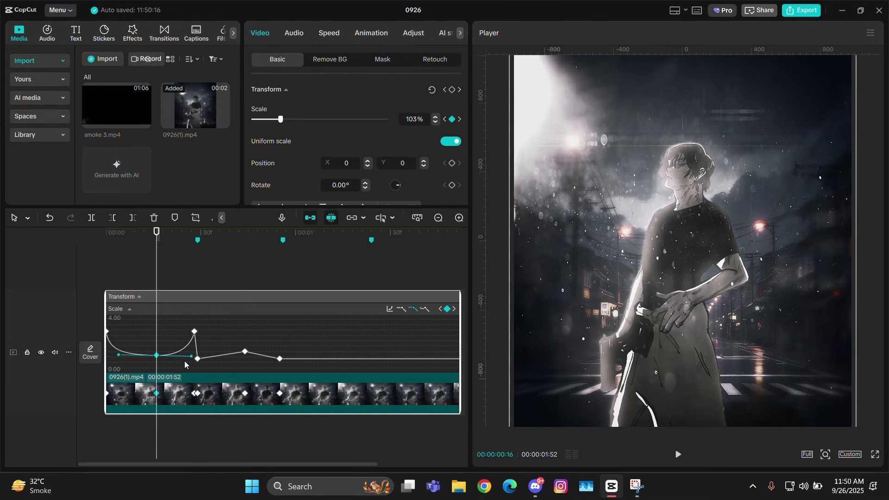
pyautogui.click(244, 352)
pyautogui.moveTo(258, 353); pyautogui.dragTo(285, 354)
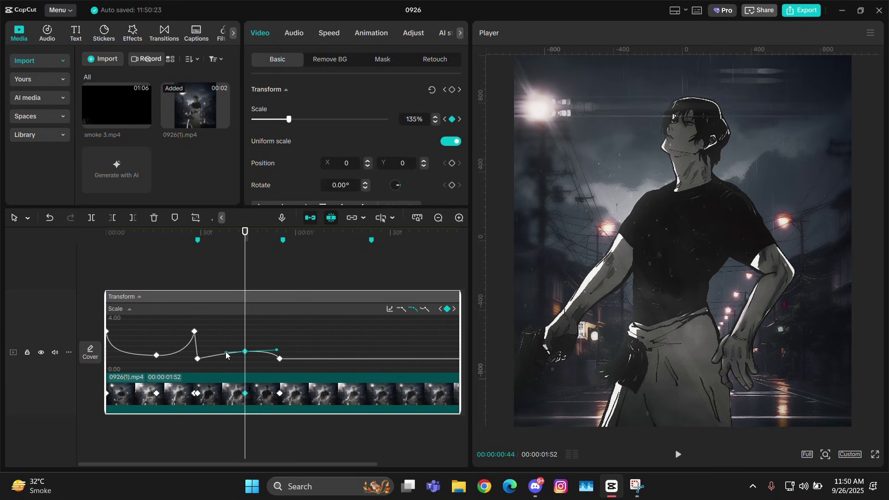
# Step and play through the clip from the start to check the eased zoom animation.
pyautogui.press('Home')
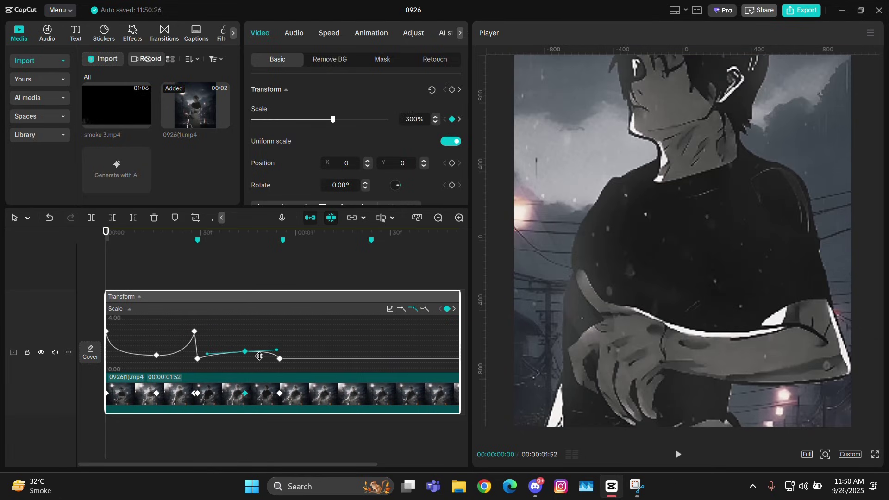
pyautogui.press('Right')
pyautogui.press('Right')
pyautogui.press('Right')
pyautogui.press('Right')
pyautogui.press('Right')
pyautogui.press('Right')
pyautogui.press('Right')
pyautogui.press('Right')
pyautogui.press('Right')
pyautogui.press('Right')
pyautogui.press('Right')
pyautogui.press('Right')
pyautogui.press('Right')
pyautogui.press('Right')
pyautogui.press('Right')
pyautogui.press('Right')
pyautogui.press('Right')
pyautogui.press('Right')
pyautogui.press('Right')
pyautogui.press('Right')
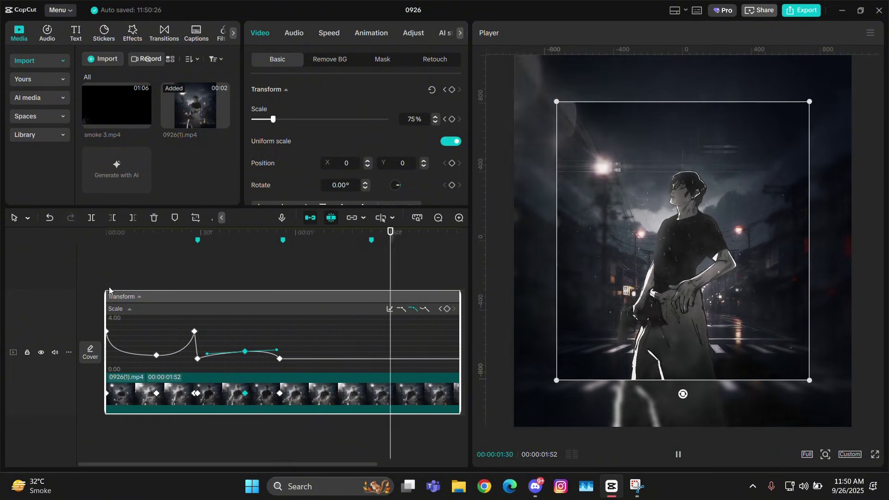
pyautogui.click(108, 280)
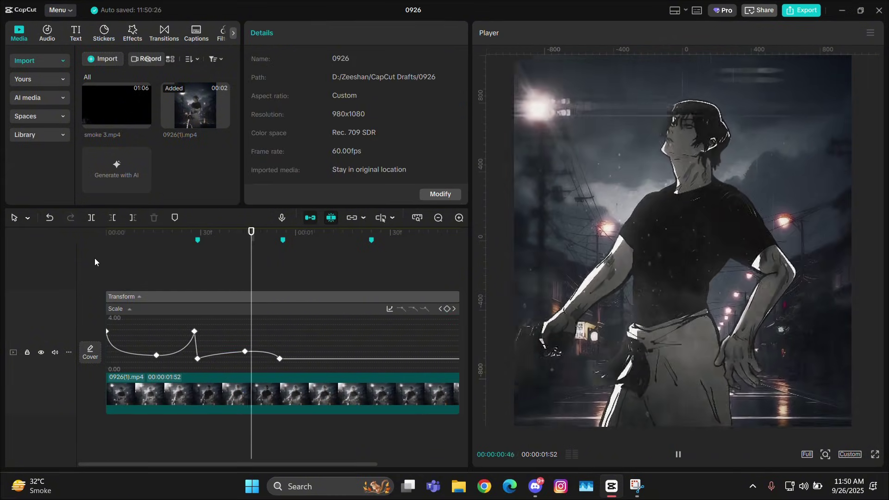
pyautogui.press('space')
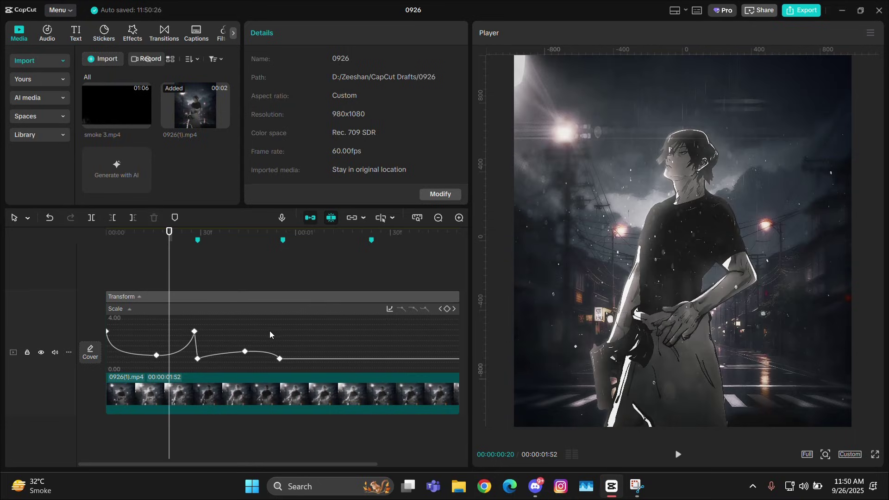
# Copy the first four scale keyframes and paste them at the second marker.
pyautogui.click(283, 260)
pyautogui.click(301, 370)
pyautogui.moveTo(213, 316)
pyautogui.mouseDown()
pyautogui.moveTo(97, 344)
pyautogui.moveTo(98, 365)
pyautogui.mouseUp()
pyautogui.hotkey('ctrl', 'c')
pyautogui.hotkey('ctrl', 'v')
# Shift the pasted 300% keyframe just before the third marker and duplicate the second segment's scale keyframes from that marker onward.
pyautogui.click(371, 240)
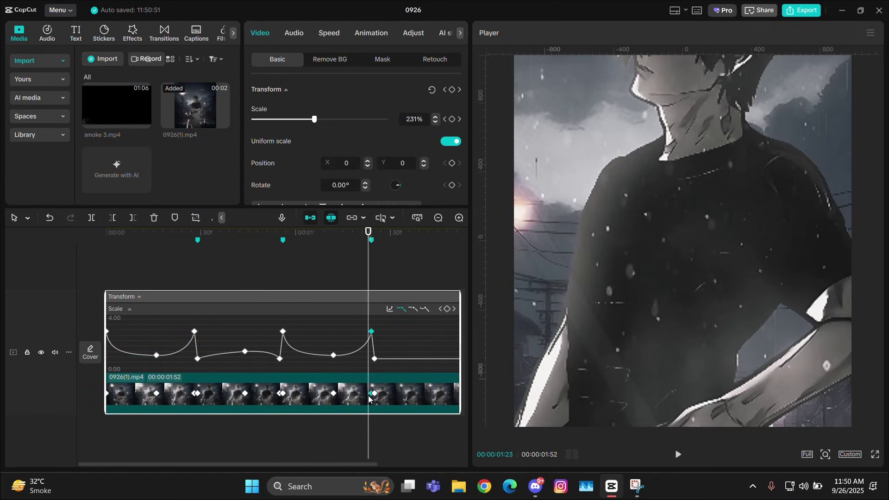
pyautogui.press('Right')
pyautogui.press('space')
pyautogui.moveTo(371, 394); pyautogui.dragTo(368, 393)
pyautogui.hotkey('ctrl', 'z')
pyautogui.moveTo(291, 366); pyautogui.dragTo(191, 343)
pyautogui.press('Right')
pyautogui.press('Right')
pyautogui.press('space')
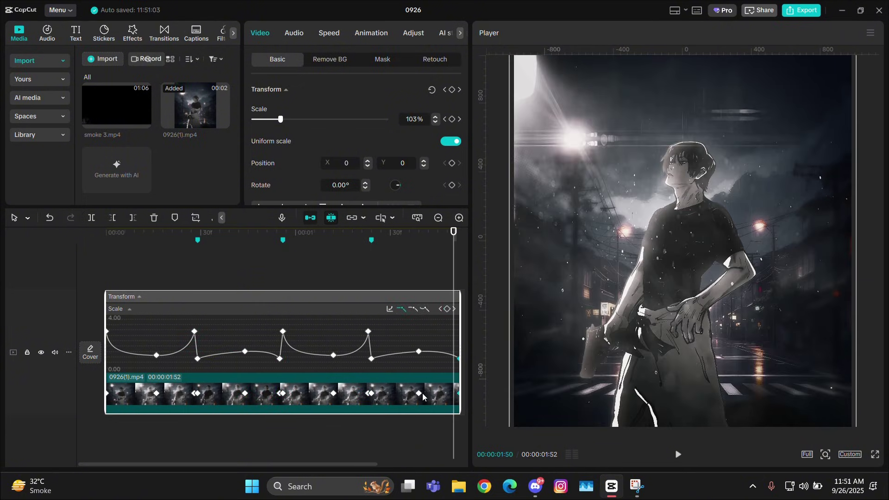
# Hide the scale keyframe graph and play back the animated clip from the start.
pyautogui.click(451, 265)
pyautogui.press('space')
pyautogui.click(322, 262)
pyautogui.click(130, 309)
pyautogui.click(193, 351)
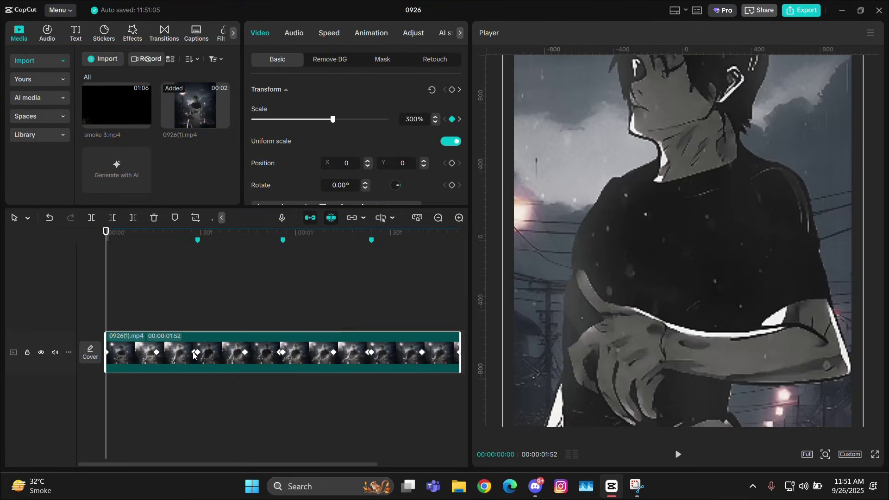
pyautogui.click(84, 307)
pyautogui.press('space')
pyautogui.press('space')
pyautogui.press('space')
# Export the animated clip as a new video and add the rendered file to the project media.
pyautogui.click(438, 218)
pyautogui.click(209, 342)
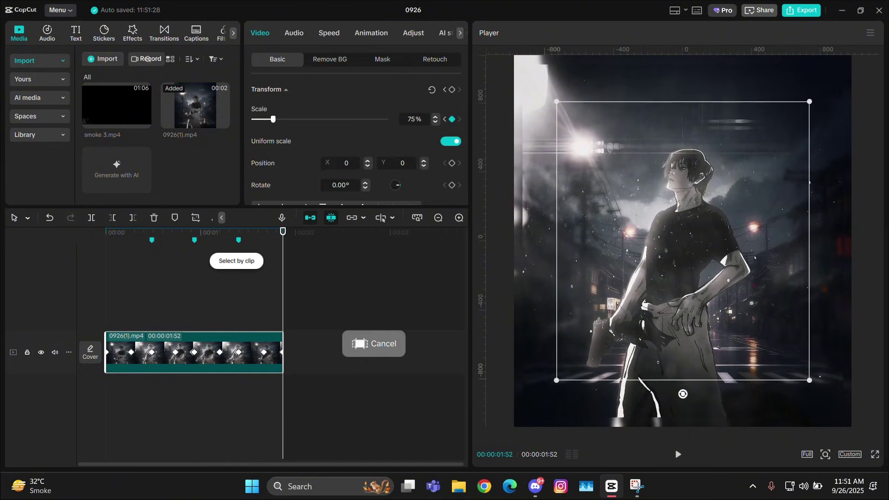
pyautogui.click(801, 10)
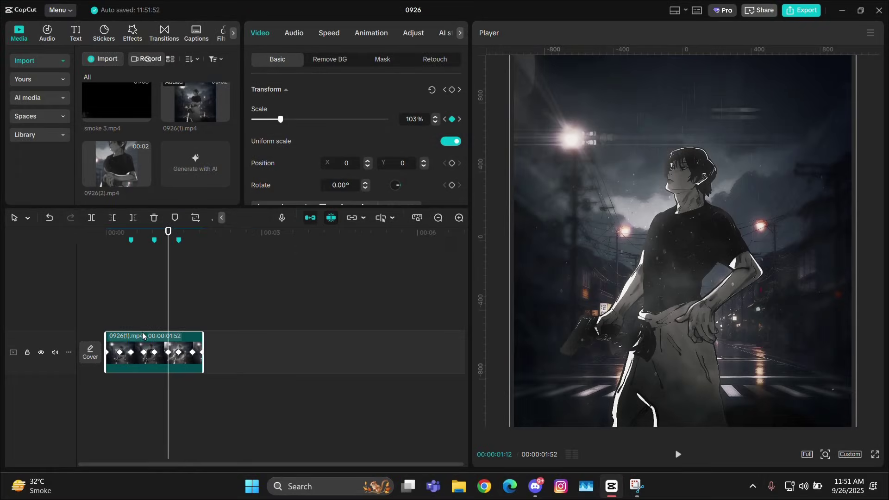
# Replace the original clip on the main track with 0926(2).mp4, deleting the separate audio clip and the original clip.
pyautogui.moveTo(206, 350); pyautogui.dragTo(361, 310)
pyautogui.moveTo(93, 161); pyautogui.dragTo(157, 388)
pyautogui.click(162, 391)
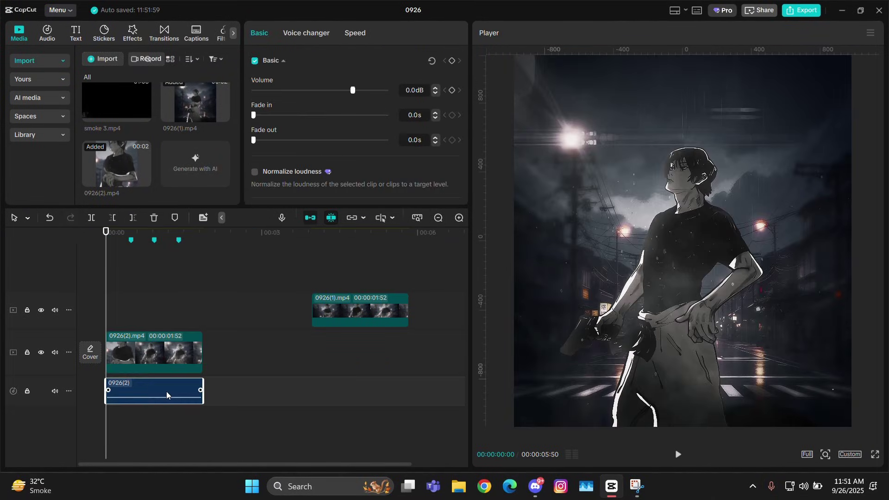
pyautogui.press('Delete')
pyautogui.press('Delete')
pyautogui.scroll(4, 254, 296)
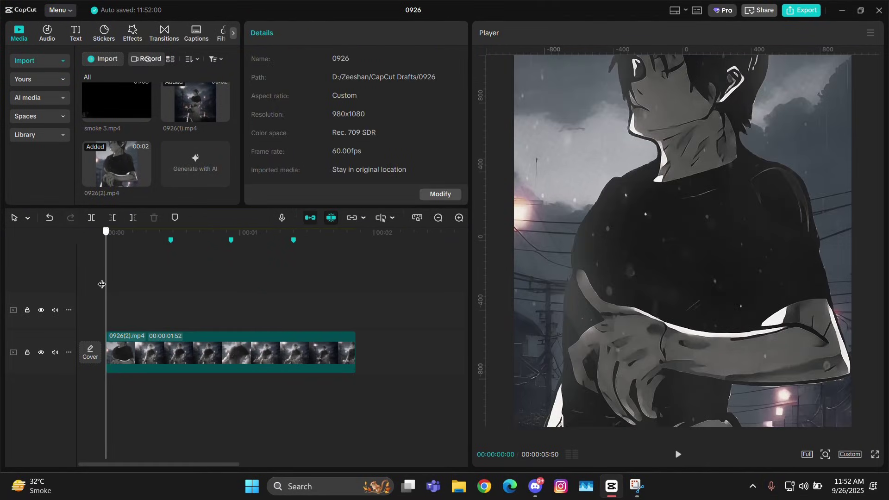
# Step through the opening frames of the rendered clip up to frame 11 to examine the zoom motion.
pyautogui.press('Right')
pyautogui.press('Right')
pyautogui.press('Right')
pyautogui.press('Right')
pyautogui.press('Right')
pyautogui.press('Right')
pyautogui.press('Right')
pyautogui.press('Right')
pyautogui.press('Right')
pyautogui.press('Right')
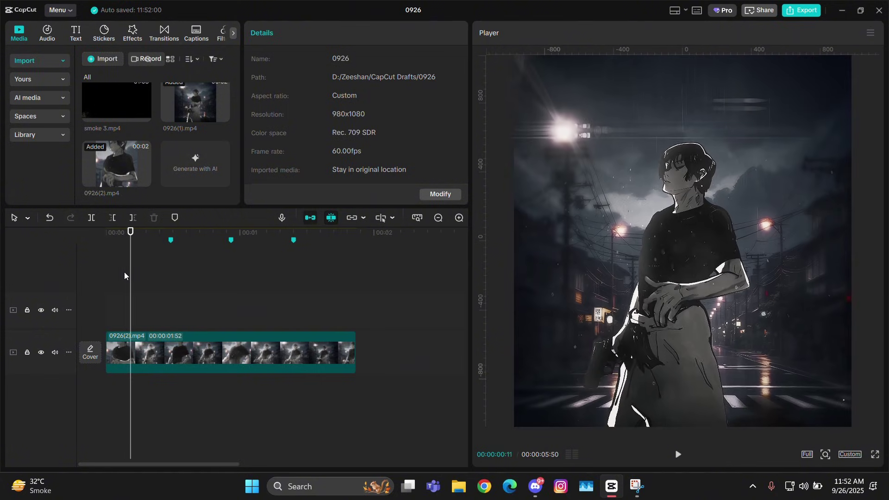
# Duplicate the rendered clip 0926(2).mp4 onto the track above, aligned with the timeline start.
pyautogui.click(152, 352)
pyautogui.press('Home')
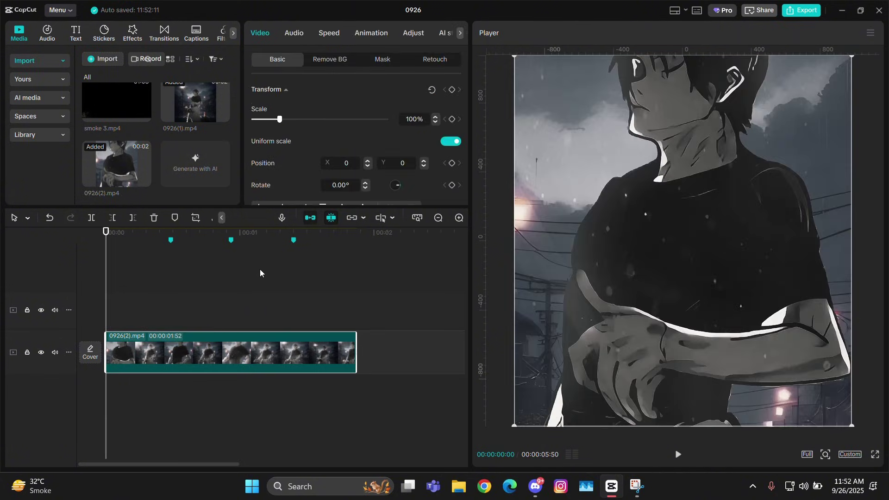
pyautogui.hotkey('ctrl', 'c')
pyautogui.hotkey('ctrl', 'v')
# Apply a Filmstrip mask to the upper copy and set the mask size to 450.
pyautogui.click(383, 59)
pyautogui.click(304, 109)
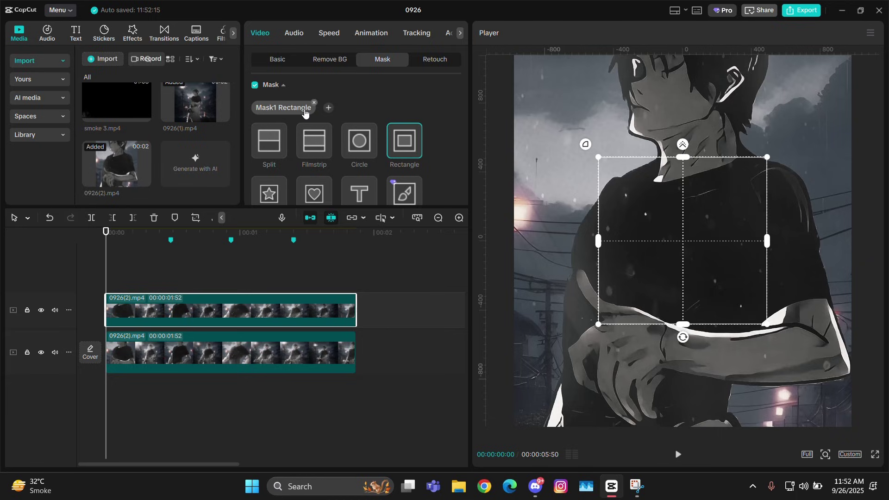
pyautogui.click(323, 149)
pyautogui.moveTo(686, 159); pyautogui.dragTo(684, 222)
pyautogui.scroll(-2, 344, 160)
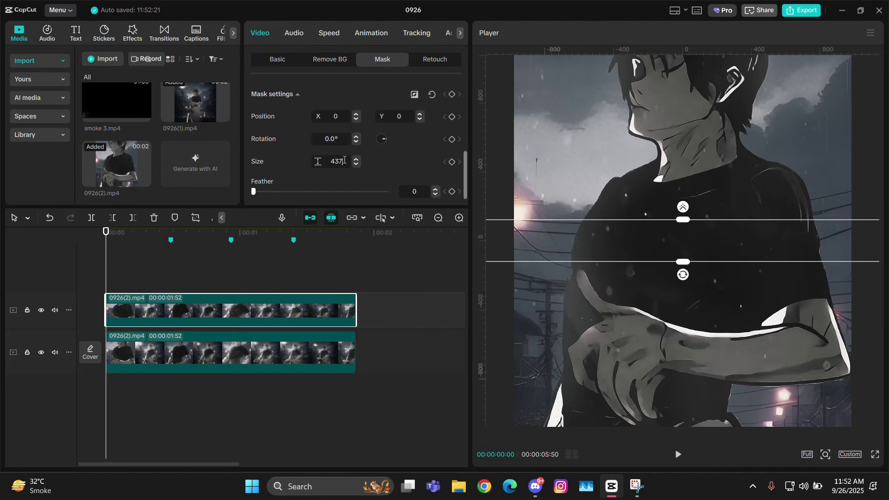
pyautogui.write('450')
pyautogui.press('Return')
# Move the filmstrip mask up to the frame's upper edge, setting its Y position to 2140.
pyautogui.moveTo(760, 267); pyautogui.dragTo(749, 36)
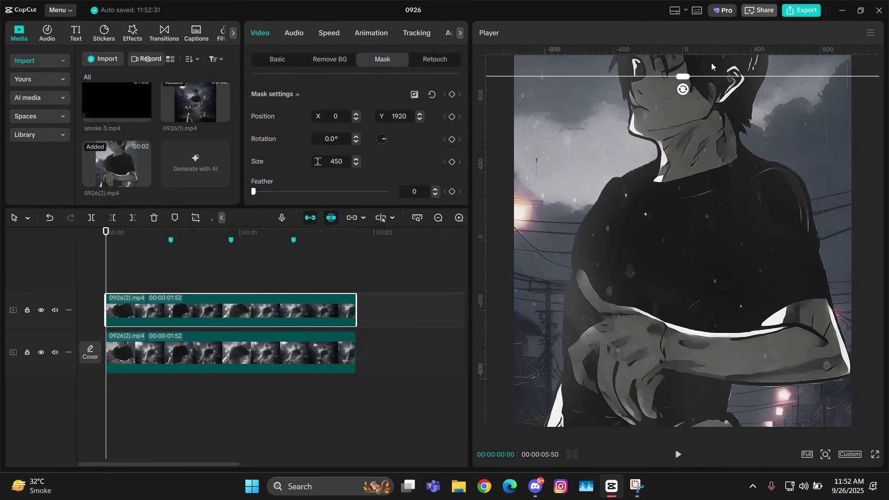
pyautogui.press('Up')
pyautogui.press('Up')
pyautogui.press('Up')
pyautogui.press('Up')
pyautogui.press('Up')
pyautogui.press('Up')
pyautogui.press('Up')
pyautogui.press('Up')
pyautogui.press('Up')
pyautogui.press('Up')
pyautogui.press('Up')
pyautogui.press('Up')
pyautogui.press('Up')
pyautogui.press('Up')
pyautogui.press('Up')
pyautogui.press('Up')
pyautogui.press('Up')
pyautogui.press('Up')
pyautogui.press('Up')
pyautogui.press('Up')
pyautogui.press('Up')
pyautogui.press('Up')
pyautogui.press('Up')
pyautogui.press('Up')
pyautogui.press('Up')
pyautogui.press('Up')
pyautogui.press('Up')
pyautogui.press('Up')
pyautogui.press('Up')
pyautogui.press('Up')
pyautogui.press('Up')
pyautogui.press('Up')
pyautogui.press('Up')
pyautogui.press('Up')
pyautogui.press('Up')
pyautogui.press('Up')
pyautogui.press('Up')
pyautogui.press('Up')
pyautogui.press('Up')
pyautogui.press('Up')
pyautogui.press('Up')
pyautogui.press('Up')
pyautogui.press('Up')
pyautogui.press('Up')
pyautogui.press('Up')
pyautogui.press('Up')
pyautogui.press('Up')
pyautogui.press('Up')
pyautogui.press('Up')
pyautogui.press('Up')
pyautogui.press('Up')
pyautogui.press('Up')
pyautogui.press('Up')
pyautogui.press('Up')
pyautogui.press('Up')
pyautogui.press('Up')
pyautogui.press('Up')
pyautogui.press('Up')
pyautogui.press('Up')
pyautogui.press('Up')
pyautogui.press('Up')
pyautogui.press('Up')
pyautogui.press('Up')
pyautogui.press('Up')
pyautogui.press('Up')
pyautogui.press('Up')
pyautogui.press('Up')
pyautogui.press('Up')
pyautogui.press('Up')
pyautogui.press('Up')
pyautogui.press('Up')
pyautogui.press('Up')
pyautogui.press('Up')
pyautogui.press('Up')
pyautogui.press('Up')
pyautogui.press('Up')
pyautogui.press('Up')
pyautogui.press('Up')
pyautogui.press('Up')
pyautogui.press('Up')
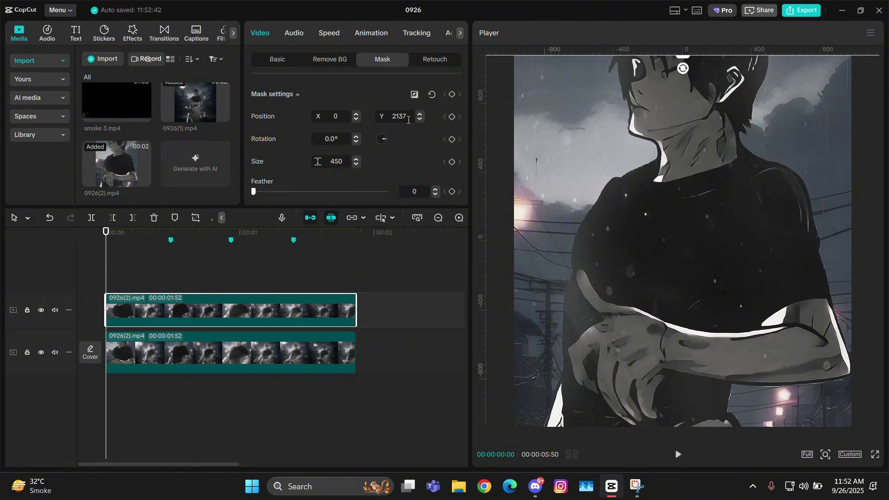
pyautogui.press('Up')
pyautogui.press('Up')
pyautogui.press('Up')
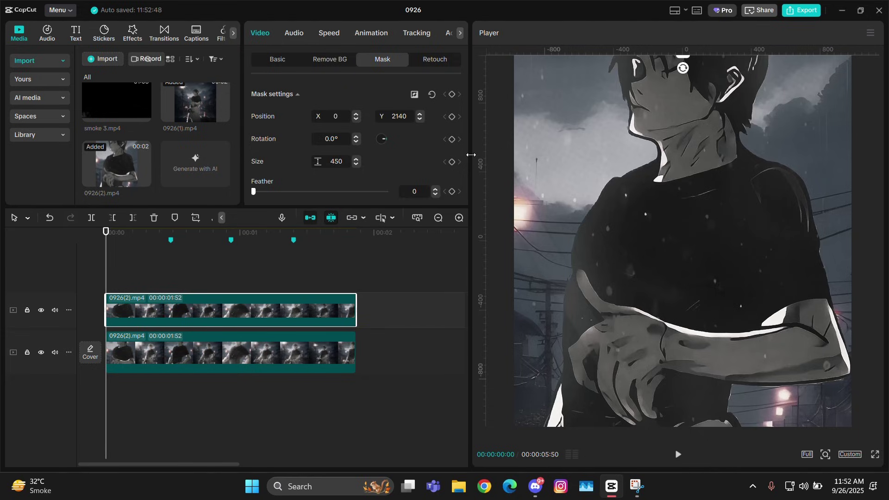
# Paste a copy of the masked clip on a new track, starting one frame after the timeline start.
pyautogui.press('Right')
pyautogui.hotkey('ctrl', 'v')
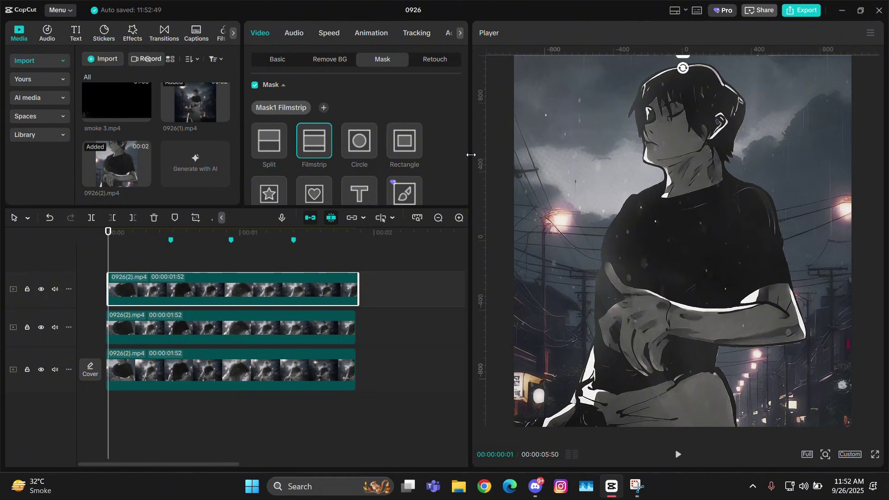
pyautogui.hotkey('ctrl', 'z')
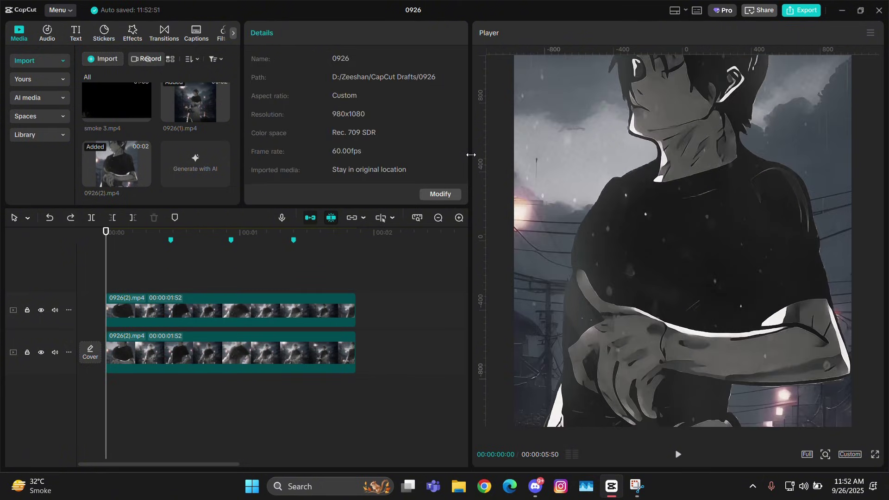
pyautogui.hotkey('ctrl', 'shift', 'z')
pyautogui.scroll(6, 132, 298)
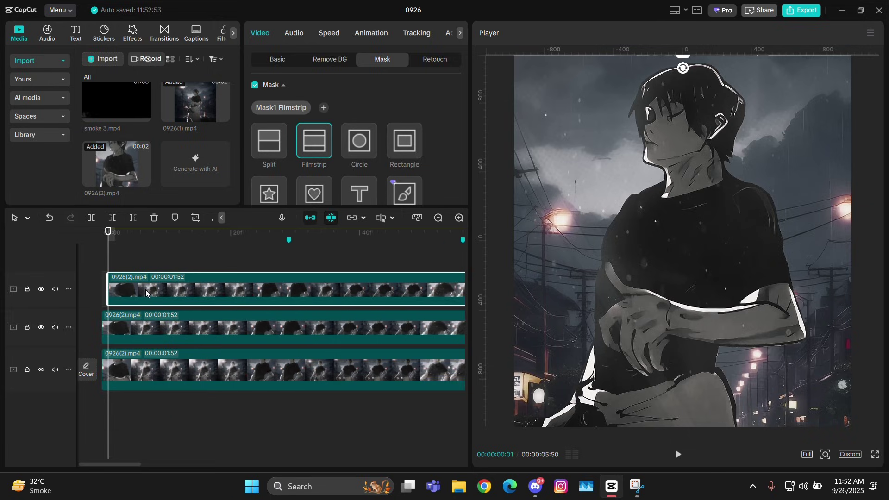
pyautogui.click(145, 293)
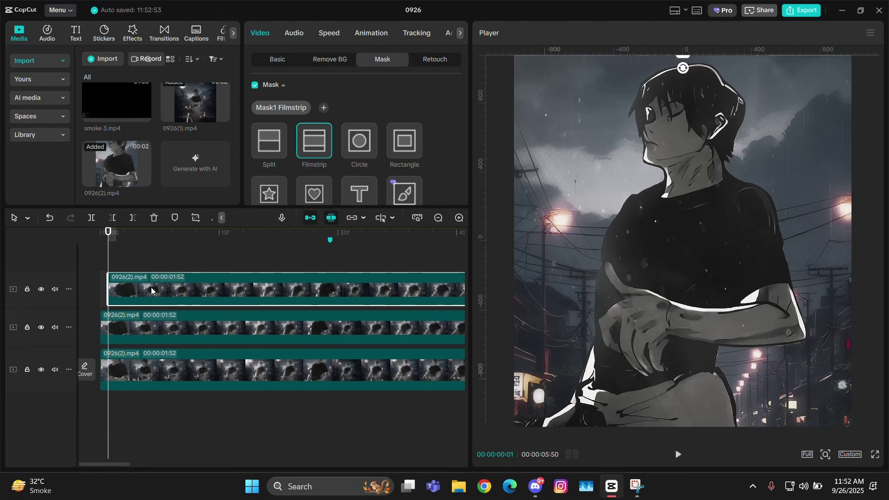
pyautogui.scroll(-1, 361, 245)
pyautogui.scroll(-5, 367, 262)
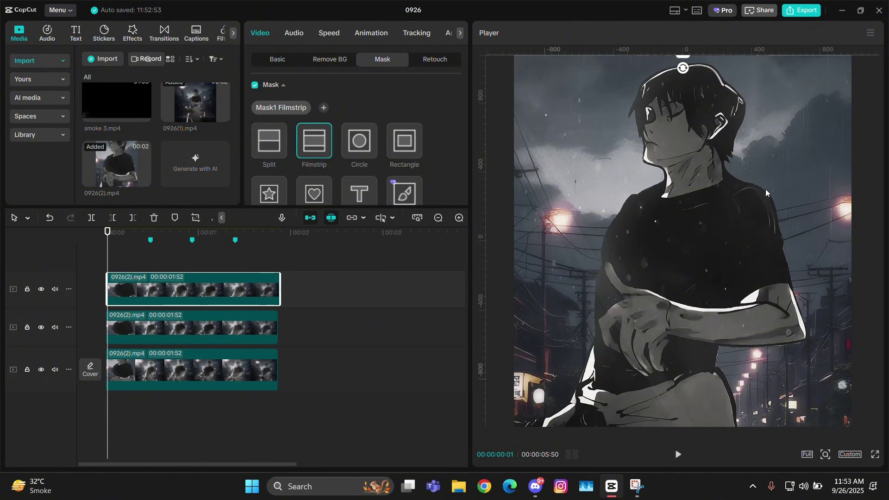
# Lower the new copy's filmstrip mask into the visible frame, setting its Y position to 1709.
pyautogui.scroll(-2, 765, 189)
pyautogui.moveTo(747, 102); pyautogui.dragTo(748, 130)
pyautogui.scroll(2, 743, 131)
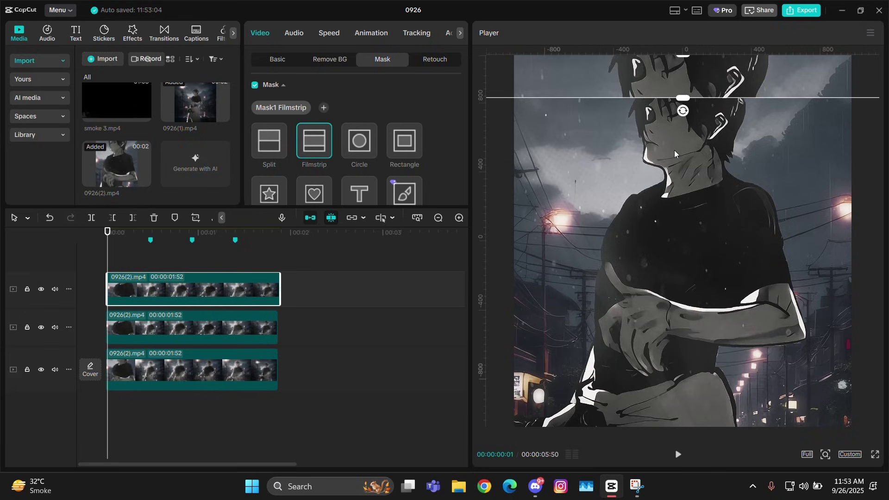
pyautogui.scroll(-3, 439, 155)
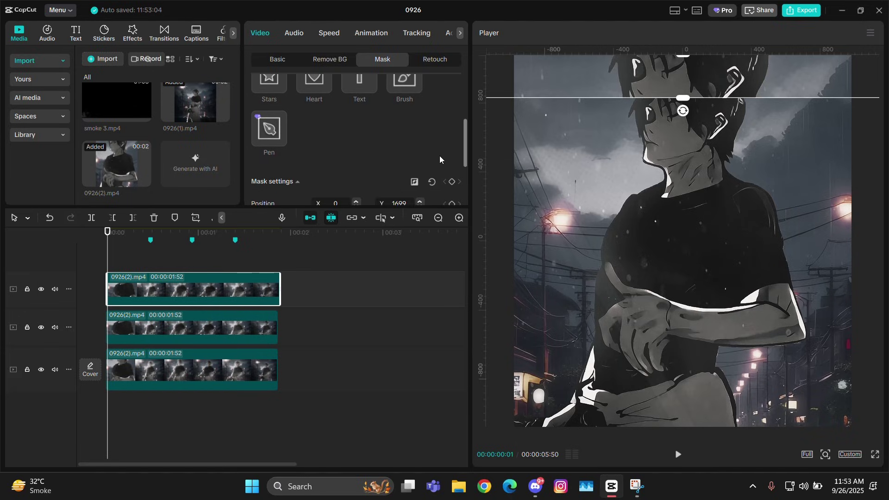
pyautogui.scroll(-2, 452, 168)
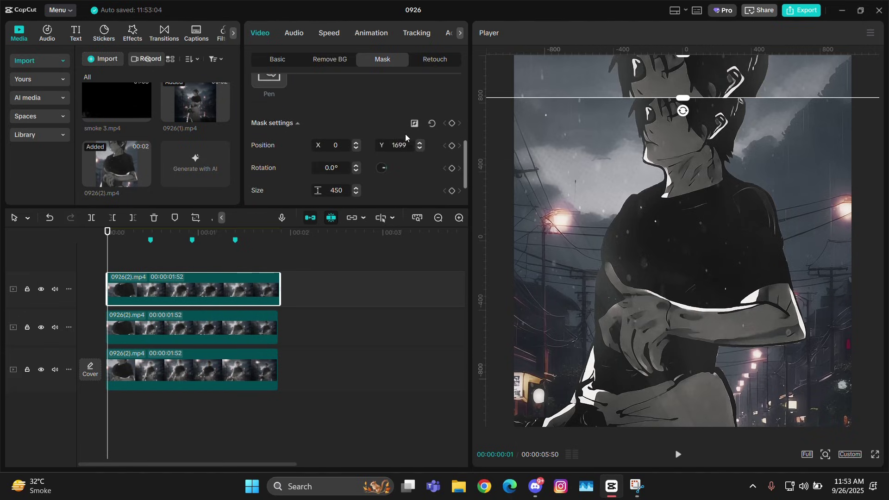
pyautogui.scroll(6, 408, 146)
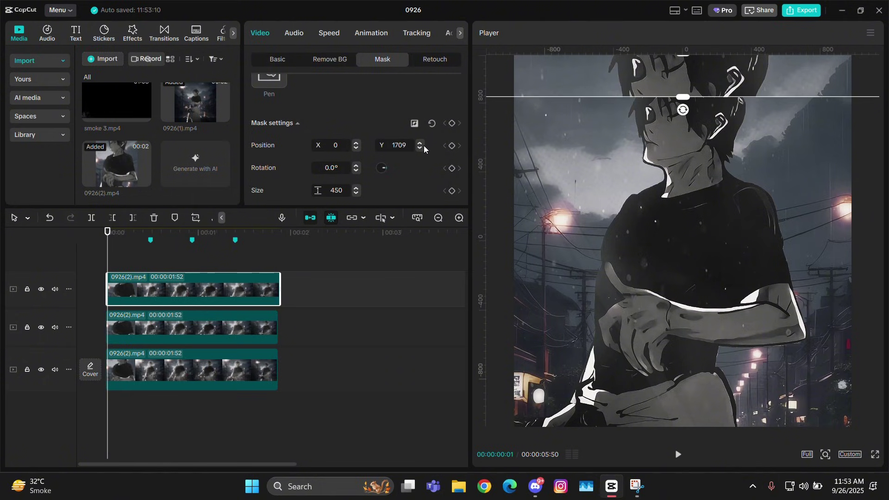
# Place a horizontal guide in the player along the lower edge of the mask strip.
pyautogui.click(870, 33)
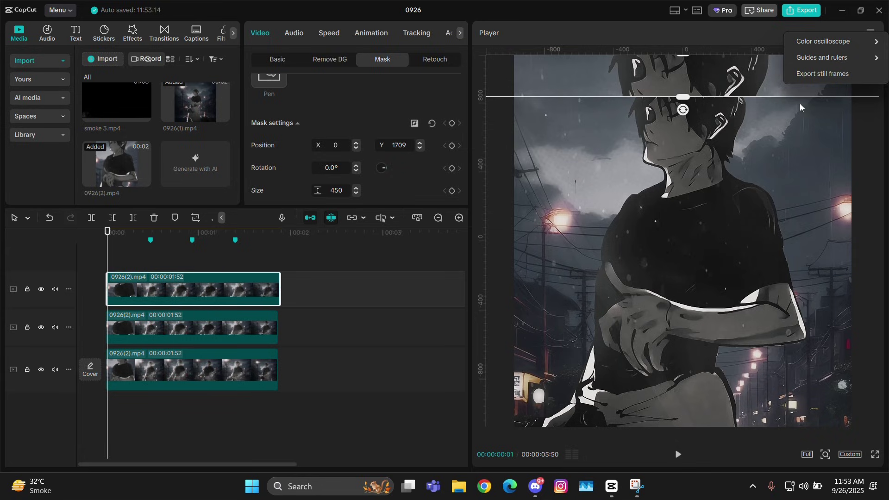
pyautogui.moveTo(843, 59)
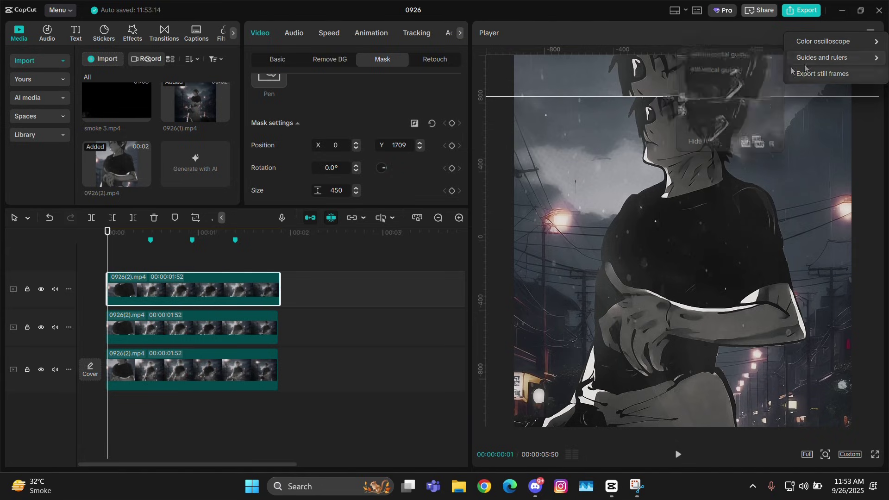
pyautogui.click(867, 29)
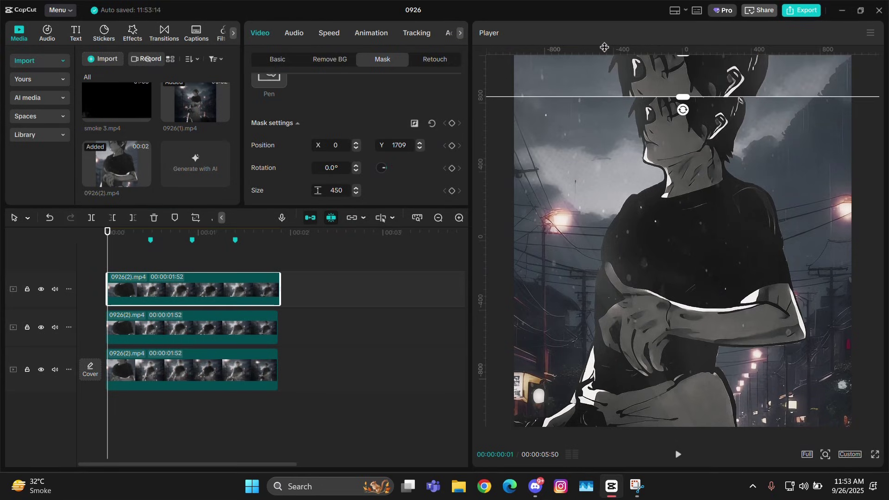
pyautogui.moveTo(604, 48); pyautogui.dragTo(598, 96)
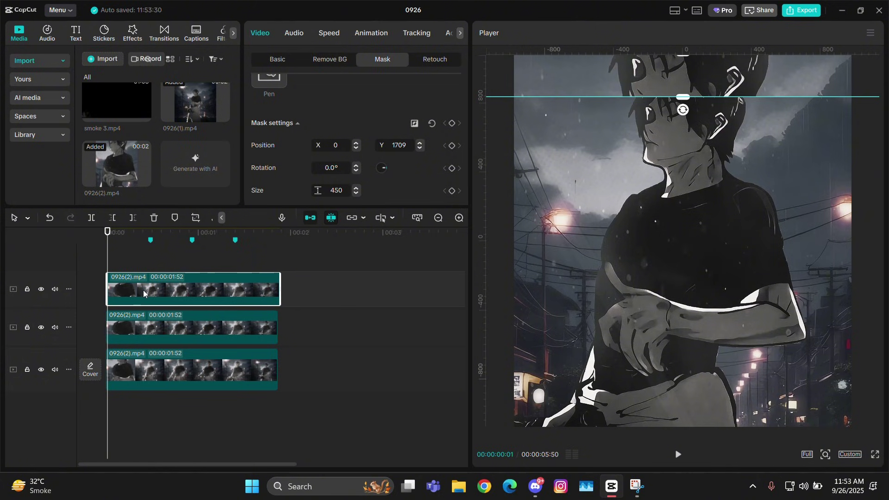
# Add a masked copy starting at frame 2 and move its filmstrip mask directly beneath the previous strip.
pyautogui.press('Right')
pyautogui.hotkey('ctrl', 'v')
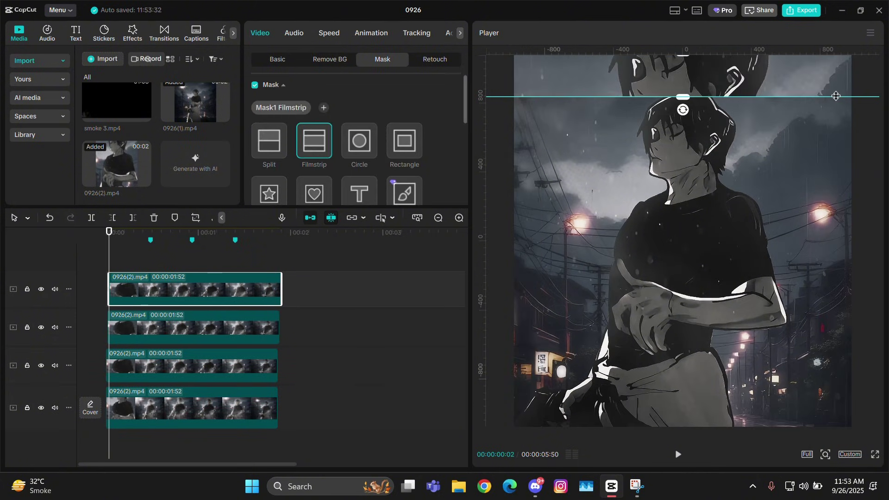
pyautogui.moveTo(793, 83); pyautogui.dragTo(791, 127)
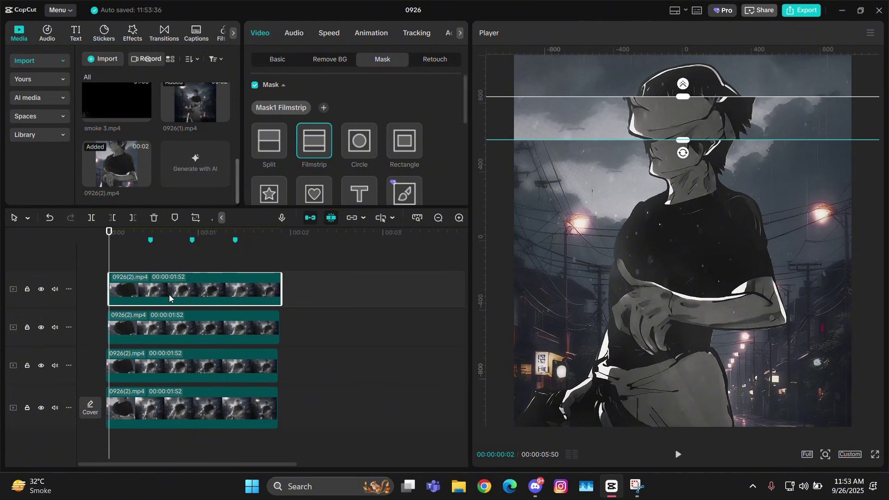
# Add masked copies starting at frames 3 and 4, placing each filmstrip mask directly beneath the previous copy's strip.
pyautogui.hotkey('ctrl', 'c')
pyautogui.press('Right')
pyautogui.hotkey('ctrl', 'v')
pyautogui.moveTo(726, 109); pyautogui.dragTo(714, 182)
pyautogui.hotkey('ctrl', 'c')
pyautogui.press('Right')
pyautogui.hotkey('ctrl', 'v')
pyautogui.moveTo(746, 155); pyautogui.dragTo(748, 198)
pyautogui.moveTo(741, 183); pyautogui.dragTo(741, 225)
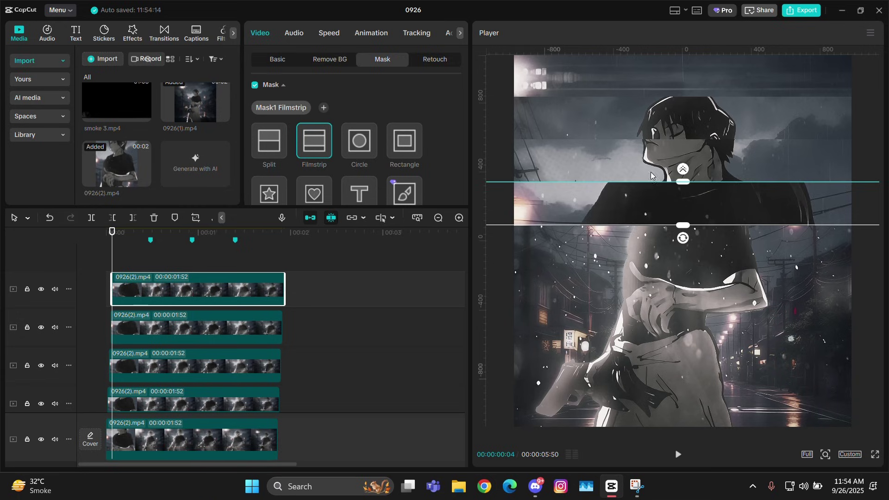
# Add masked copies starting at frames 5, 6 and 7, stacking each filmstrip mask directly under the preceding strip.
pyautogui.hotkey('ctrl', 'c')
pyautogui.press('Right')
pyautogui.hotkey('ctrl', 'v')
pyautogui.moveTo(764, 196); pyautogui.dragTo(724, 268)
pyautogui.hotkey('ctrl', 'c')
pyautogui.press('Right')
pyautogui.hotkey('ctrl', 'v')
pyautogui.moveTo(747, 237); pyautogui.dragTo(754, 278)
pyautogui.moveTo(757, 268); pyautogui.dragTo(750, 332)
pyautogui.moveTo(560, 311); pyautogui.dragTo(563, 353)
# Add masked copies starting at frames 8 and 9, continuing the stacked filmstrip masks down to the frame's lower edge.
pyautogui.hotkey('ctrl', 'c')
pyautogui.press('Right')
pyautogui.hotkey('ctrl', 'v')
pyautogui.moveTo(714, 330); pyautogui.dragTo(719, 373)
pyautogui.moveTo(615, 354); pyautogui.dragTo(628, 396)
pyautogui.hotkey('ctrl', 'c')
pyautogui.press('Right')
pyautogui.hotkey('ctrl', 'v')
pyautogui.press('Right')
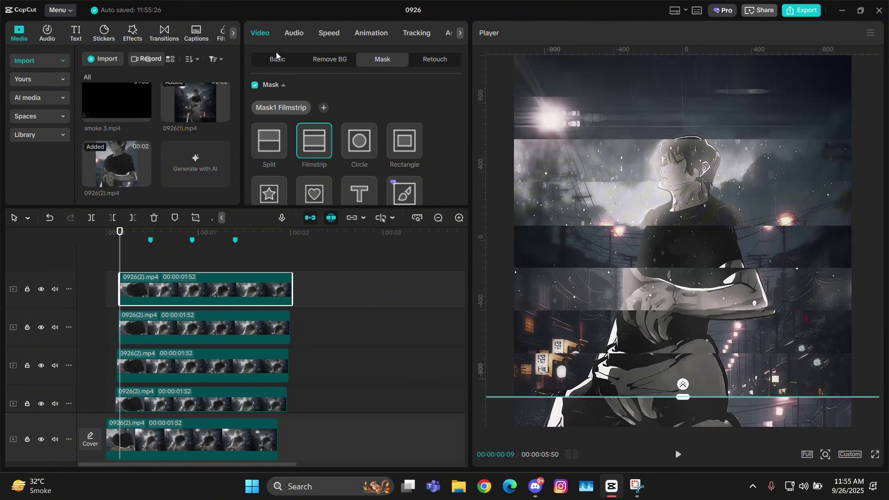
# Render the whole timeline of stacked filmstrip-masked copies for preview.
pyautogui.scroll(-5, 388, 182)
pyautogui.press('Down')
pyautogui.press('Down')
pyautogui.press('Down')
pyautogui.press('Down')
pyautogui.press('Down')
pyautogui.press('Down')
pyautogui.press('Down')
pyautogui.press('Down')
pyautogui.press('Down')
pyautogui.press('Down')
pyautogui.rightClick(207, 256)
pyautogui.moveTo(231, 300)
pyautogui.click(337, 300)
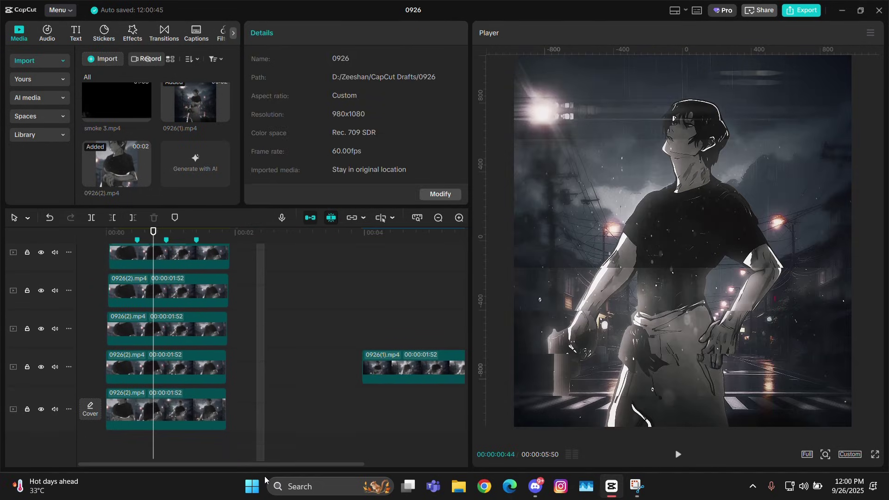
# Combine all the stacked strip copies into one compound clip and render it.
pyautogui.moveTo(265, 475); pyautogui.dragTo(185, 422)
pyautogui.hotkey('alt', 'g')
pyautogui.rightClick(208, 284)
pyautogui.moveTo(269, 326)
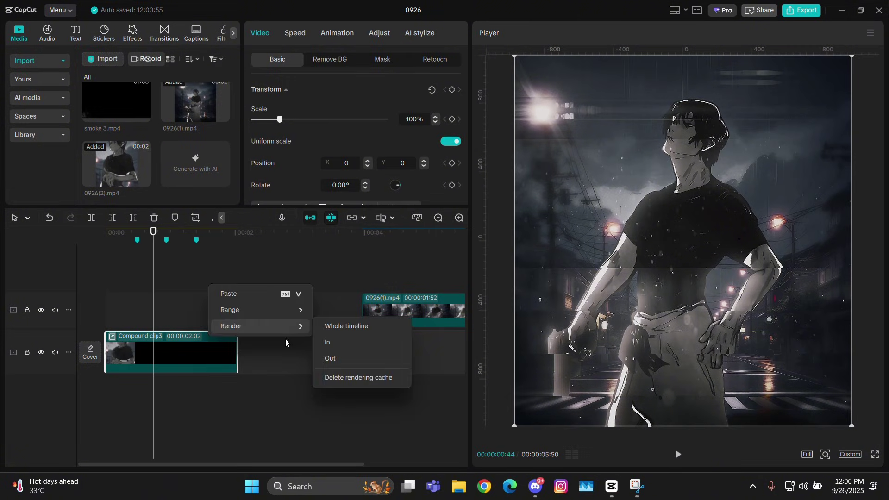
pyautogui.click(334, 344)
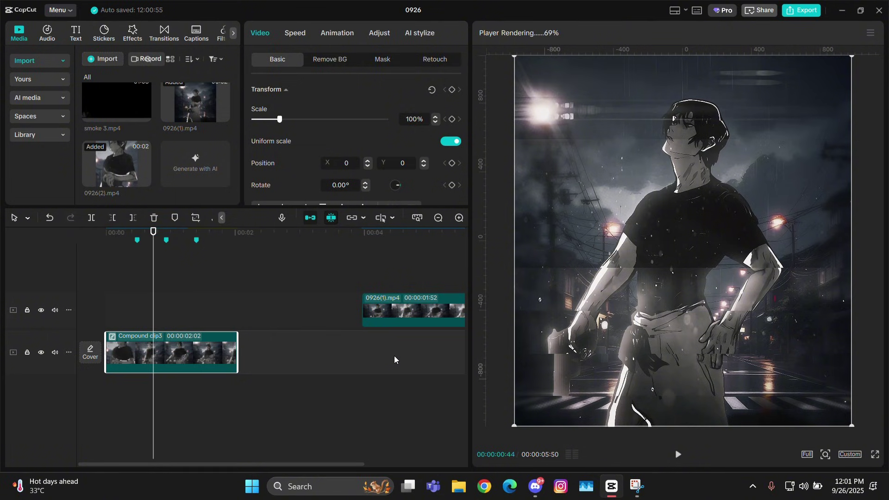
# Play the compound clip from the start to check the strip time-offset effect.
pyautogui.click(438, 217)
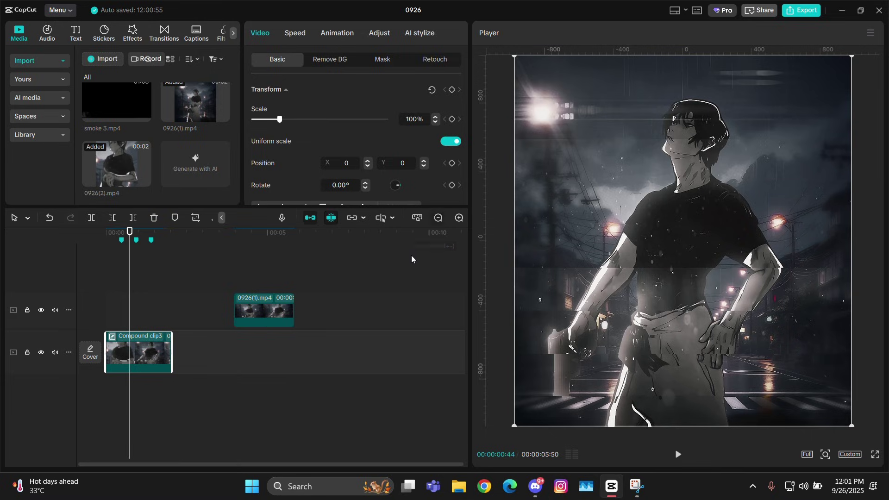
pyautogui.click(409, 258)
pyautogui.press('space')
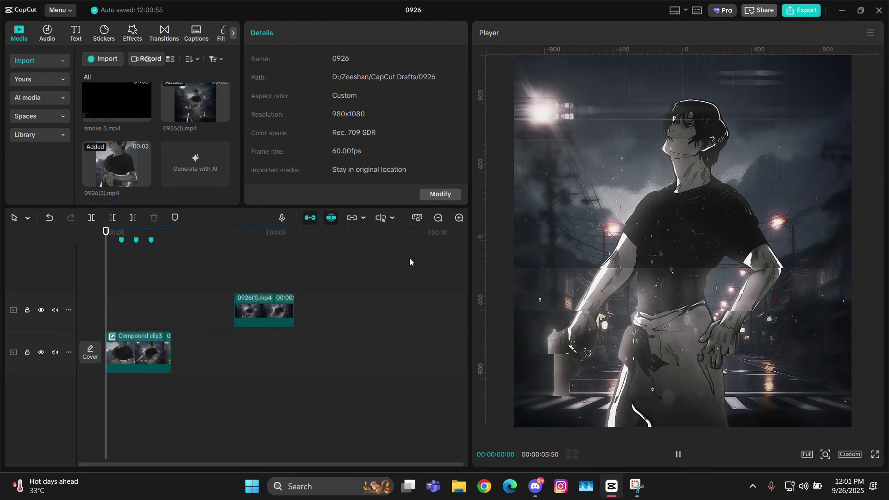
pyautogui.click(108, 278)
pyautogui.click(108, 279)
pyautogui.press('space')
pyautogui.click(108, 279)
# Open the compound clip, inspect the one-frame offsets between its masked copies, and return to the main timeline.
pyautogui.doubleClick(138, 353)
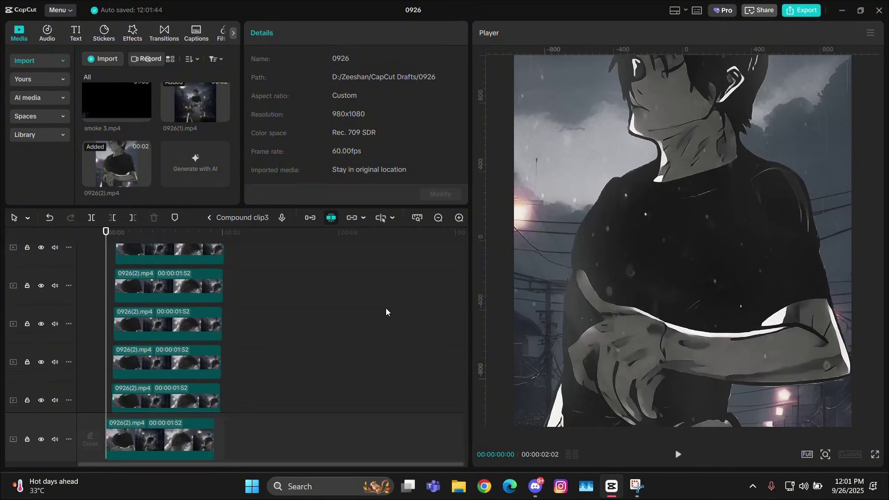
pyautogui.scroll(-5, 385, 307)
pyautogui.scroll(4, 385, 307)
pyautogui.click(385, 365)
pyautogui.click(308, 326)
pyautogui.press('Right')
pyautogui.click(239, 296)
pyautogui.click(251, 254)
pyautogui.press('Right')
pyautogui.press('Right')
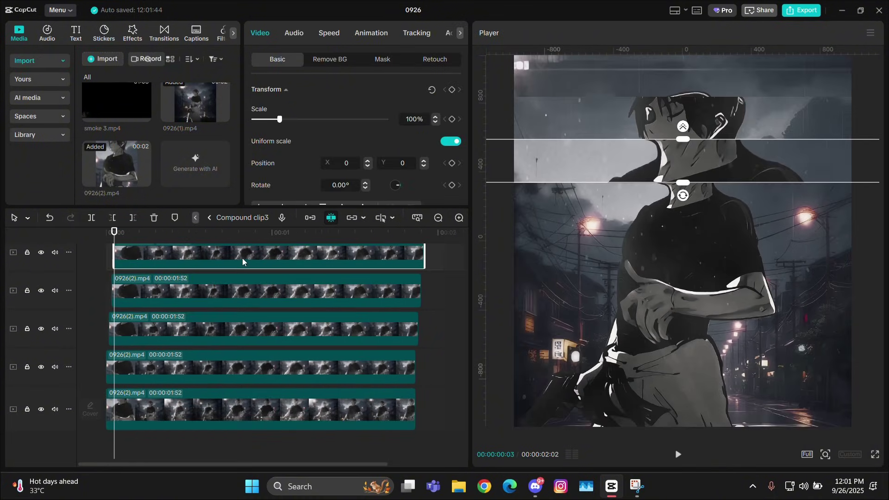
pyautogui.scroll(1, 251, 255)
pyautogui.click(251, 258)
pyautogui.press('Right')
pyautogui.click(209, 217)
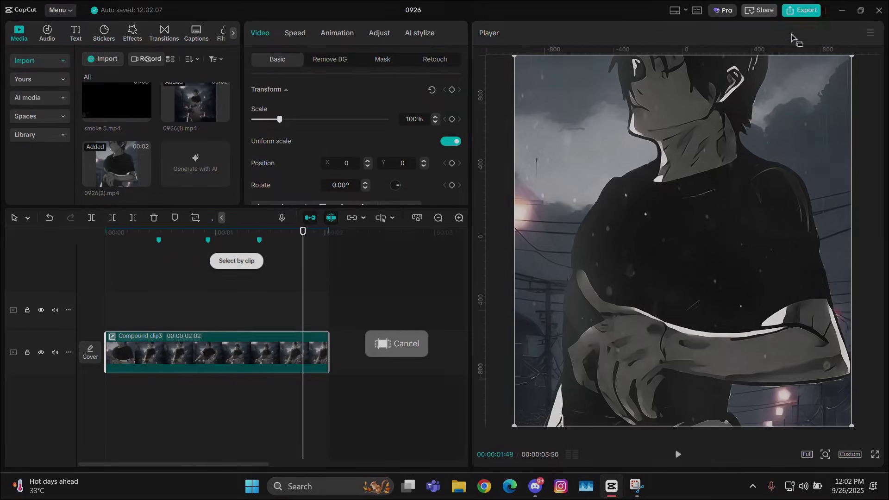
# Play back the strip-offset video on the main timeline from its start.
pyautogui.click(109, 274)
pyautogui.press('space')
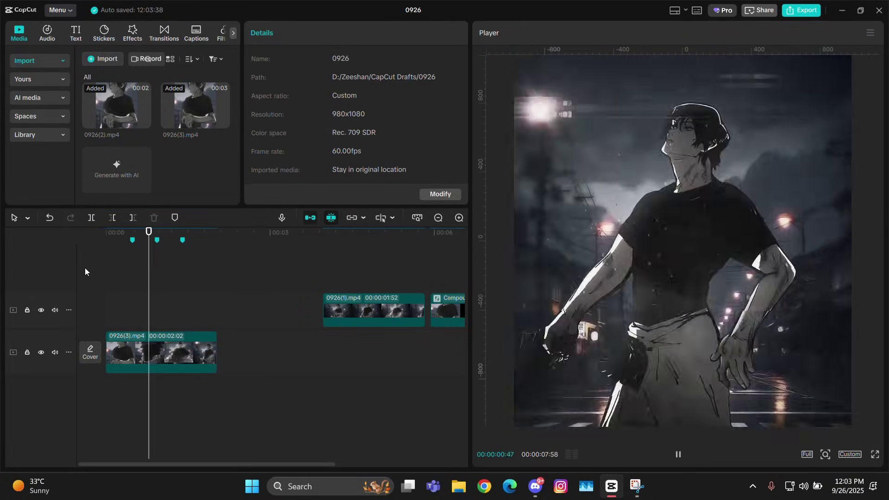
pyautogui.click(105, 266)
pyautogui.press('space')
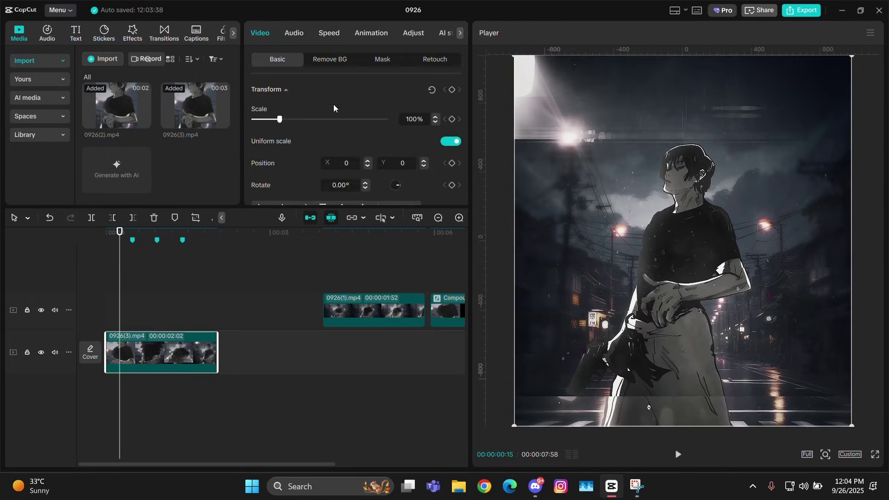
# Enable motion blur on the 0926(3).mp4 clip with blur 60 and direction Both.
pyautogui.scroll(-10, 334, 108)
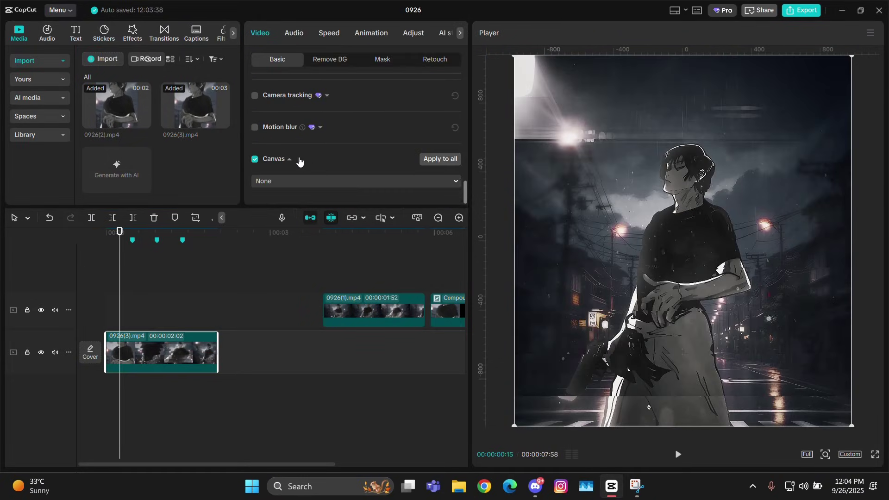
pyautogui.click(255, 127)
pyautogui.scroll(-1, 296, 134)
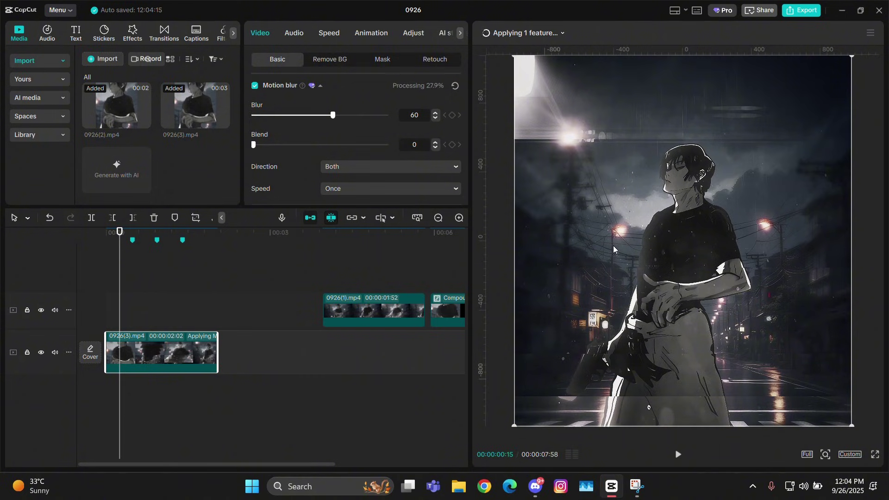
pyautogui.scroll(5, 288, 149)
pyautogui.scroll(-4, 288, 152)
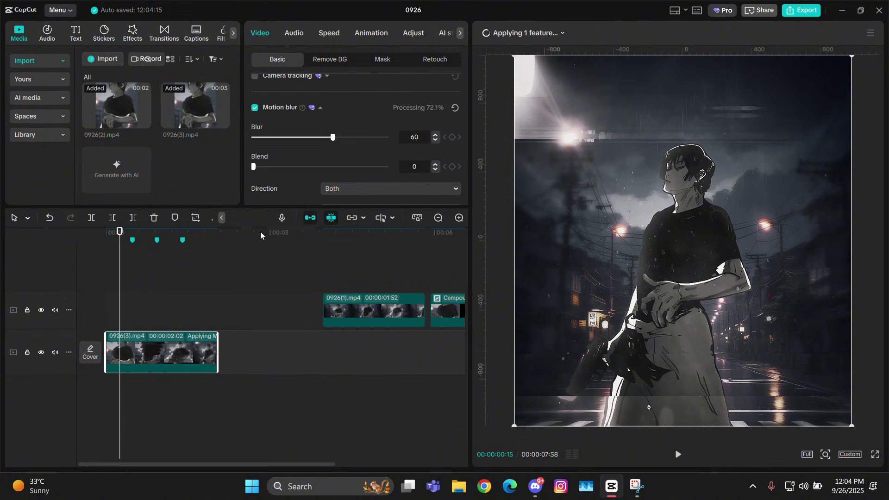
# Render the motion-blurred 0926(3).mp4 clip and play it back from the start.
pyautogui.rightClick(185, 306)
pyautogui.moveTo(231, 349)
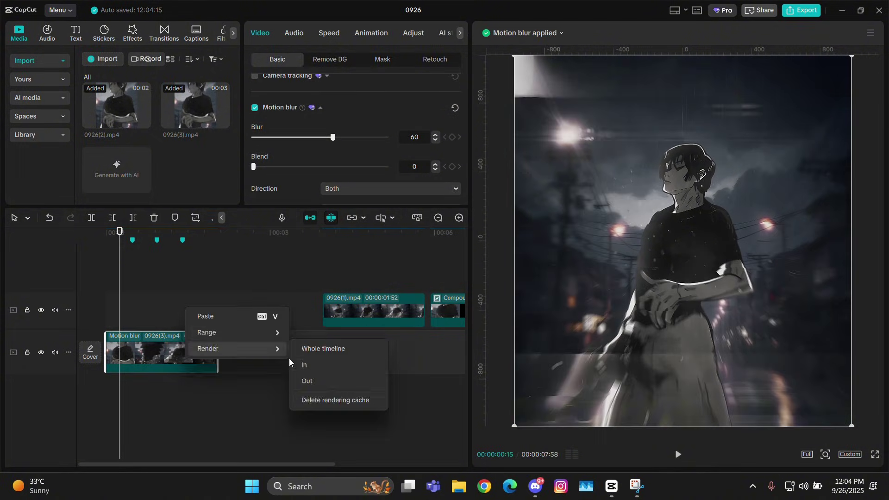
pyautogui.click(296, 351)
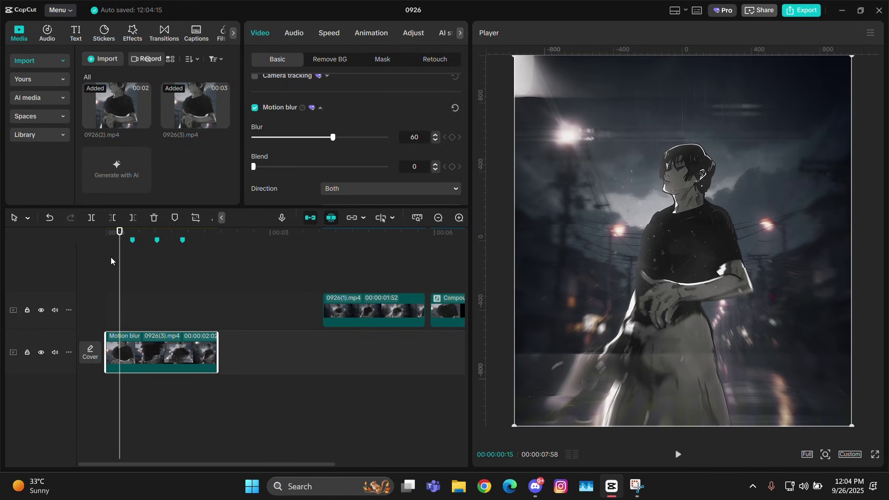
pyautogui.click(91, 262)
pyautogui.press('space')
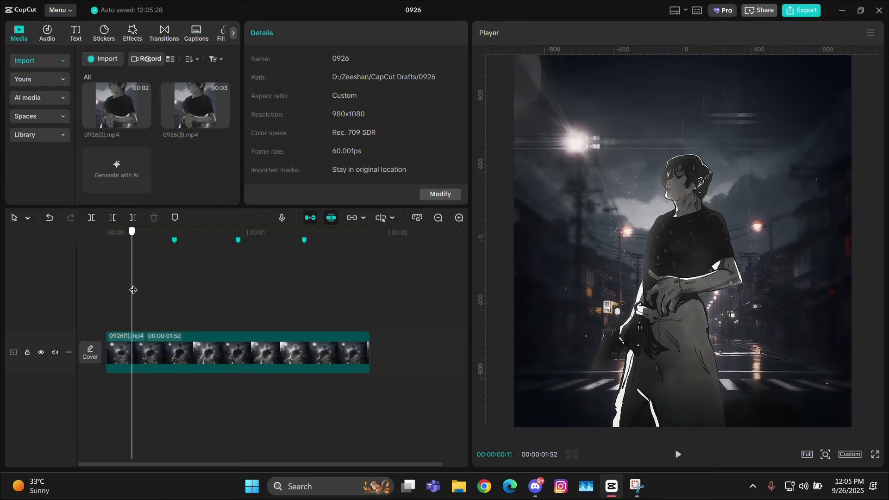
# Split the 0926(1).mp4 clip at the first beat marker and trim off everything past the second marker.
pyautogui.moveTo(134, 290); pyautogui.dragTo(172, 288)
pyautogui.click(207, 347)
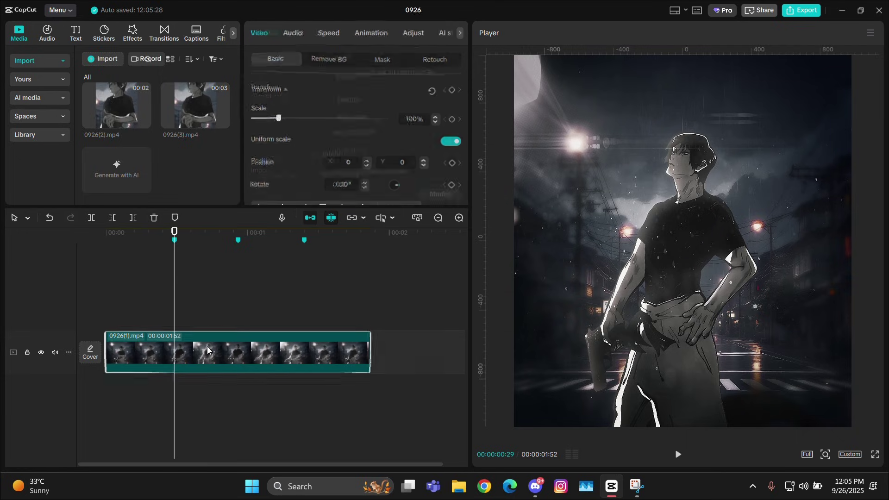
pyautogui.hotkey('ctrl', 'b')
pyautogui.click(237, 286)
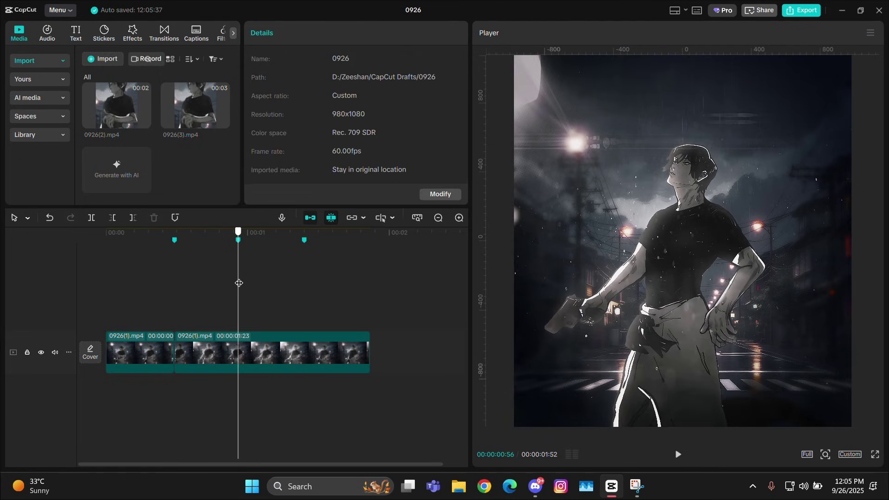
pyautogui.click(246, 343)
pyautogui.press('w')
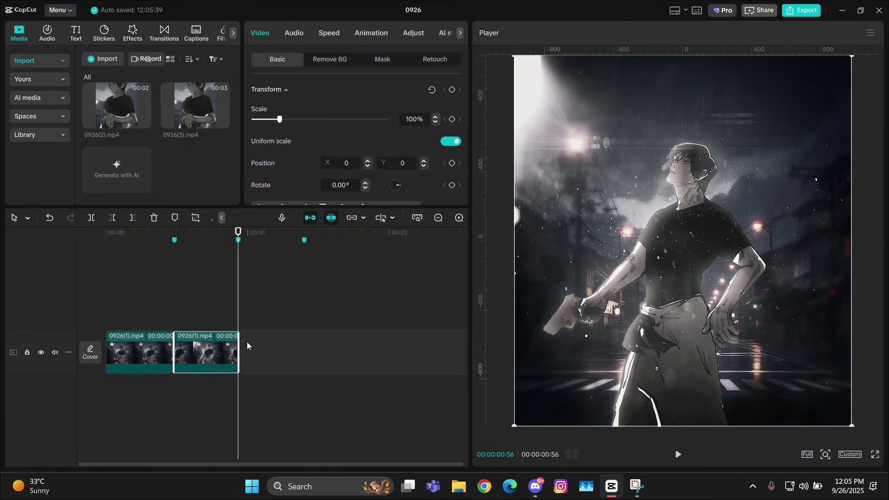
# Scrub through the two 0926(1).mp4 segments to review the cut between them.
pyautogui.click(148, 290)
pyautogui.click(159, 347)
pyautogui.press('Up')
pyautogui.press('Down')
pyautogui.click(189, 350)
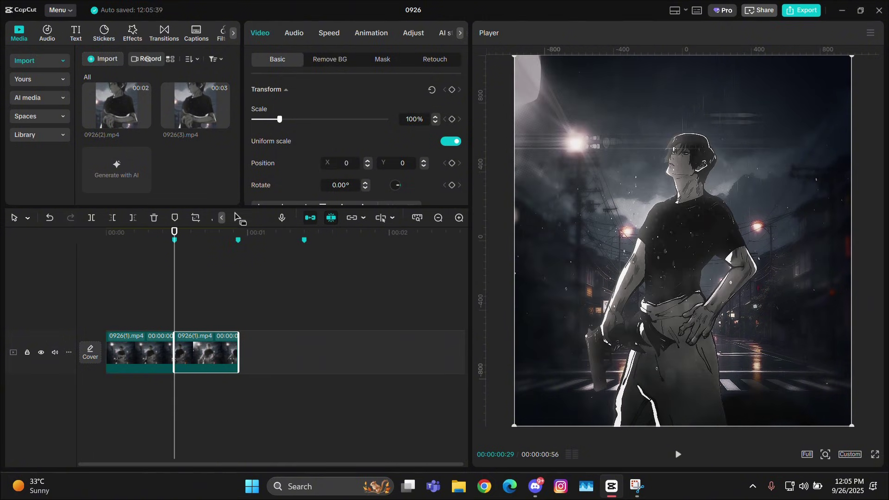
pyautogui.click(211, 220)
pyautogui.click(222, 278)
pyautogui.moveTo(125, 306); pyautogui.dragTo(358, 289)
pyautogui.click(202, 351)
pyautogui.click(203, 350)
pyautogui.press('Up')
# Add scale and position keyframes at the very start of the first segment.
pyautogui.click(165, 350)
pyautogui.press('Up')
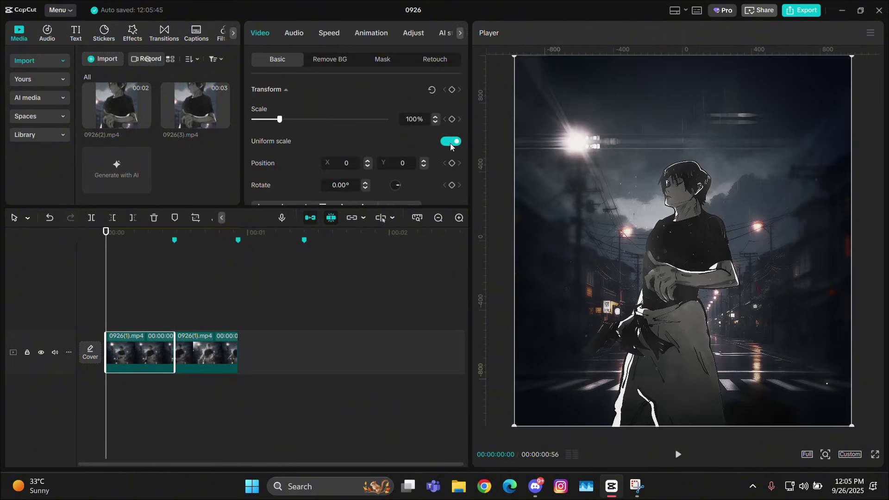
pyautogui.scroll(4, 277, 295)
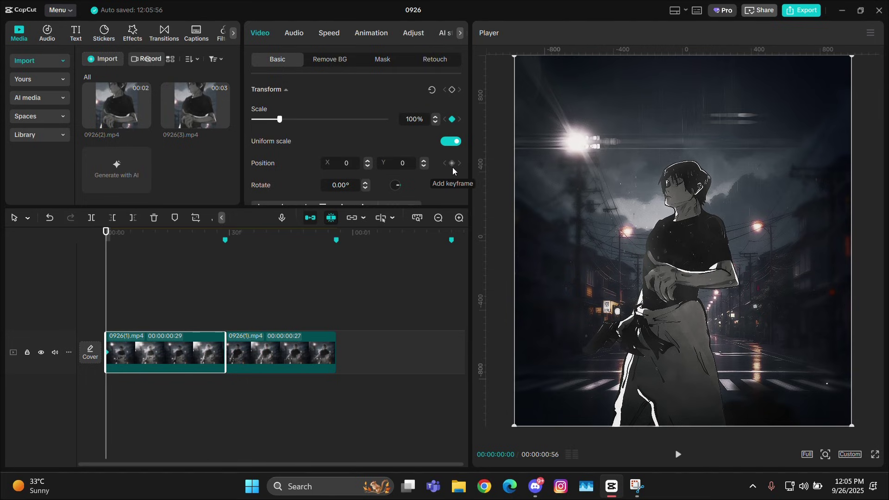
# At frame 15 of the first segment, add a position keyframe and set the scale to 150%.
pyautogui.press('Down')
pyautogui.press('Left')
pyautogui.press('Left')
pyautogui.press('Left')
pyautogui.press('Left')
pyautogui.press('Left')
pyautogui.press('Left')
pyautogui.press('Left')
pyautogui.press('Left')
pyautogui.press('Left')
pyautogui.press('Left')
pyautogui.press('Left')
pyautogui.press('Left')
pyautogui.press('Left')
pyautogui.press('Left')
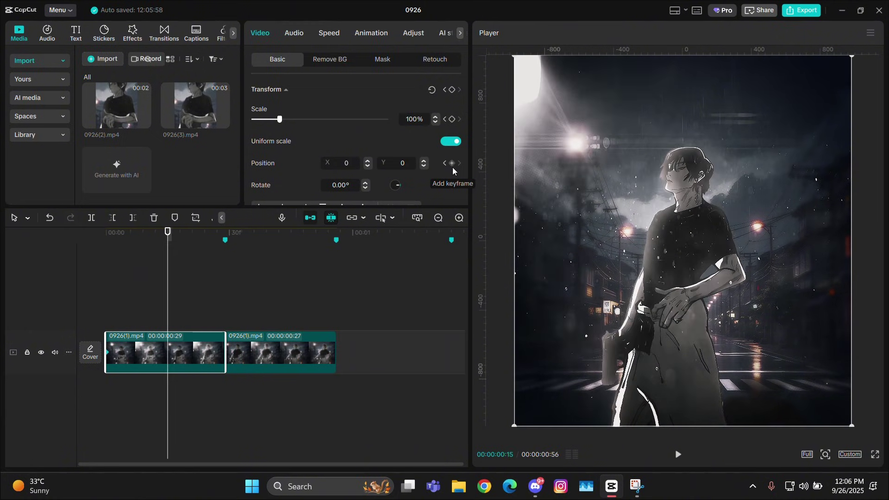
pyautogui.click(453, 168)
pyautogui.moveTo(287, 119); pyautogui.dragTo(294, 123)
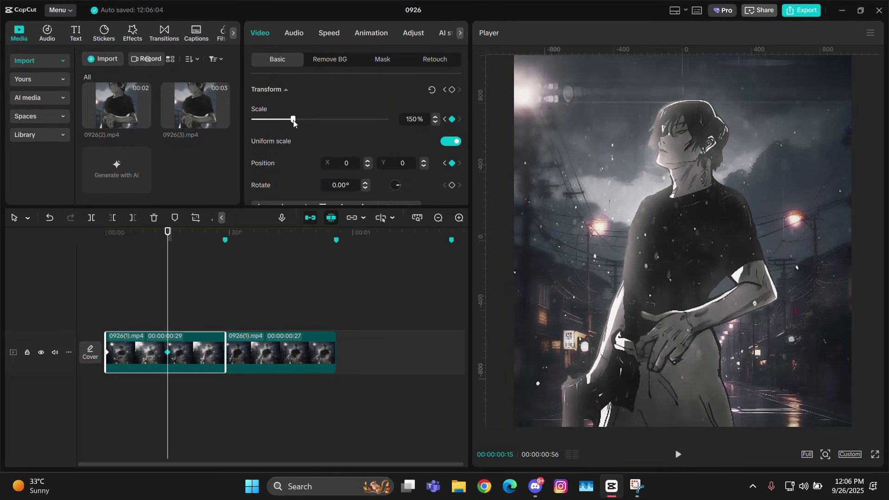
# Move the second segment onto the track above and extend its start back to frame 15.
pyautogui.click(238, 345)
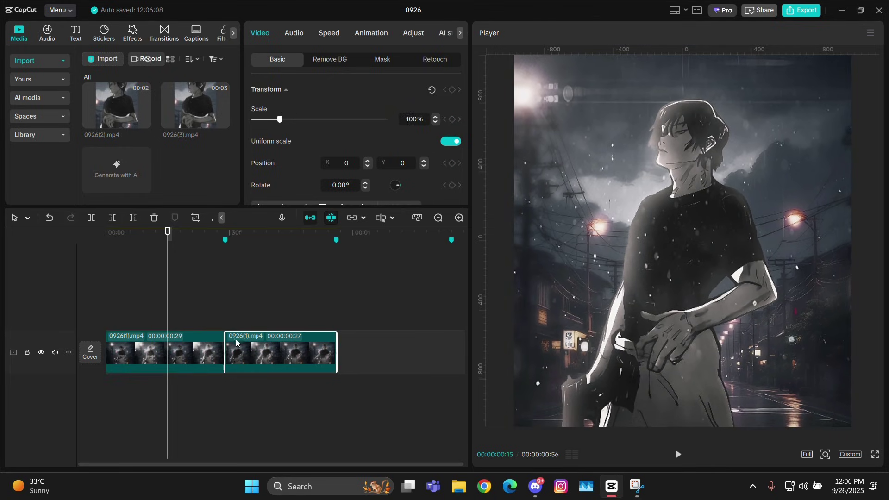
pyautogui.moveTo(239, 345); pyautogui.dragTo(279, 305)
pyautogui.moveTo(222, 309); pyautogui.dragTo(168, 309)
# Keyframe the upper clip's scale and position at frame 15, shifting it out of frame to X 1959.
pyautogui.press('Down')
pyautogui.press('Down')
pyautogui.press('Left')
pyautogui.press('Left')
pyautogui.press('Left')
pyautogui.press('Left')
pyautogui.press('Left')
pyautogui.press('Up')
pyautogui.press('Up')
pyautogui.click(451, 119)
pyautogui.moveTo(602, 213); pyautogui.dragTo(888, 210)
pyautogui.moveTo(820, 211); pyautogui.dragTo(868, 205)
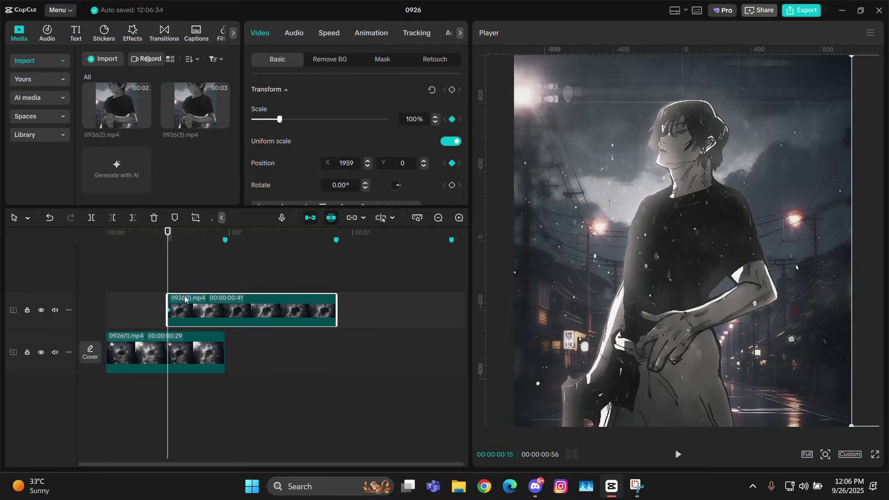
# Extend the end of the lower clip to frame 46.
pyautogui.press('Down')
pyautogui.press('Down')
pyautogui.press('Left')
pyautogui.press('Left')
pyautogui.press('Left')
pyautogui.press('Left')
pyautogui.press('Left')
pyautogui.press('Left')
pyautogui.press('Left')
pyautogui.press('Left')
pyautogui.press('Left')
pyautogui.press('Left')
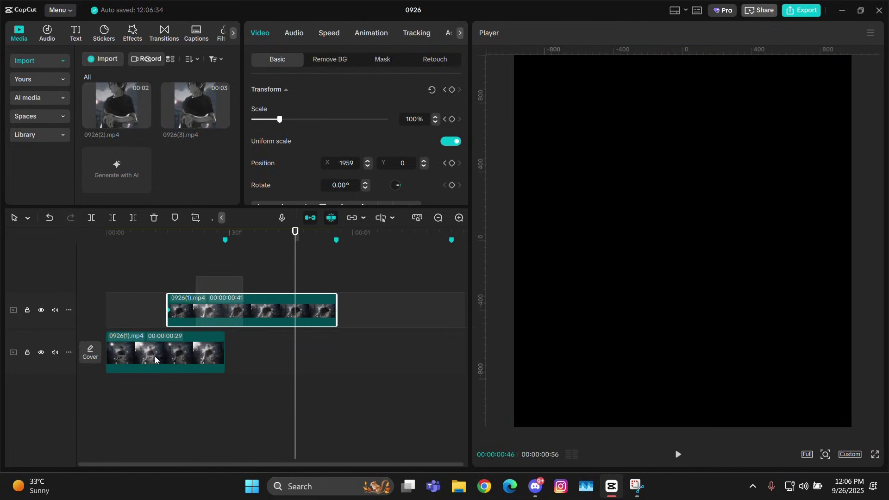
pyautogui.keyDown('ctrl'); pyautogui.click(152, 357); pyautogui.keyUp('ctrl')
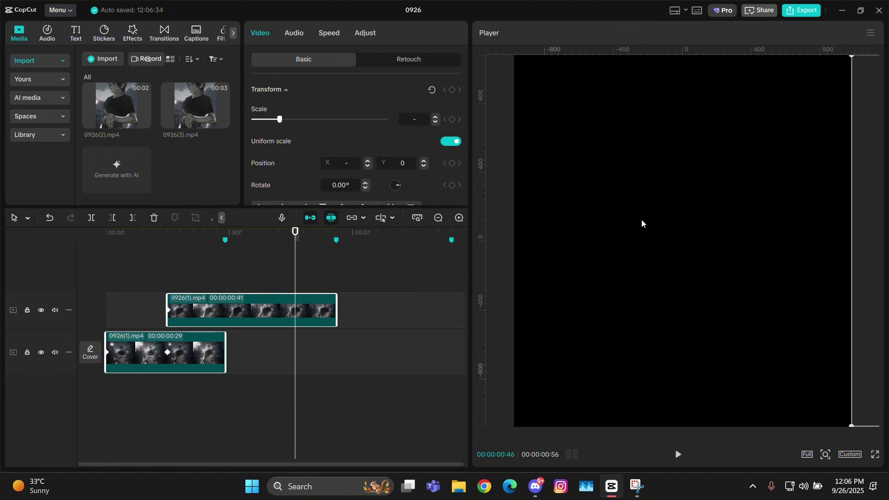
pyautogui.click(164, 360)
pyautogui.moveTo(225, 348); pyautogui.dragTo(295, 344)
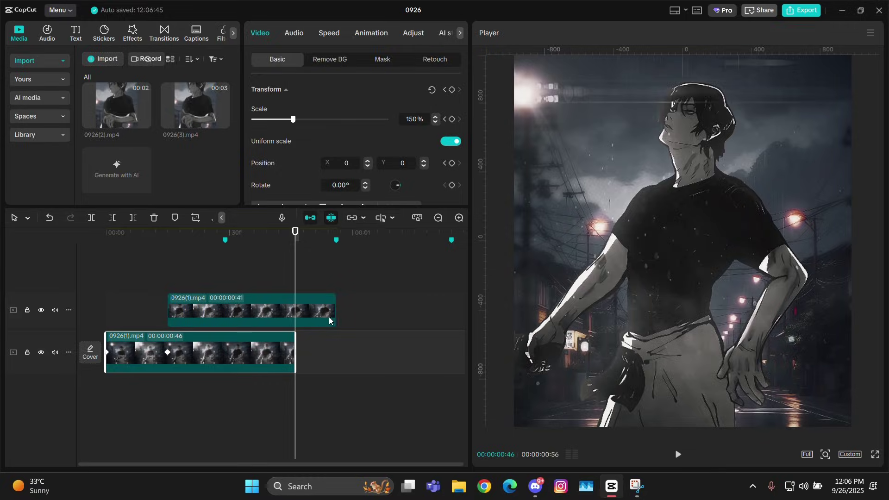
# Select both clips and shift them leftward together at frame 45 so the upper clip enters the frame.
pyautogui.click(268, 272)
pyautogui.moveTo(268, 273); pyautogui.dragTo(196, 359)
pyautogui.press('Left')
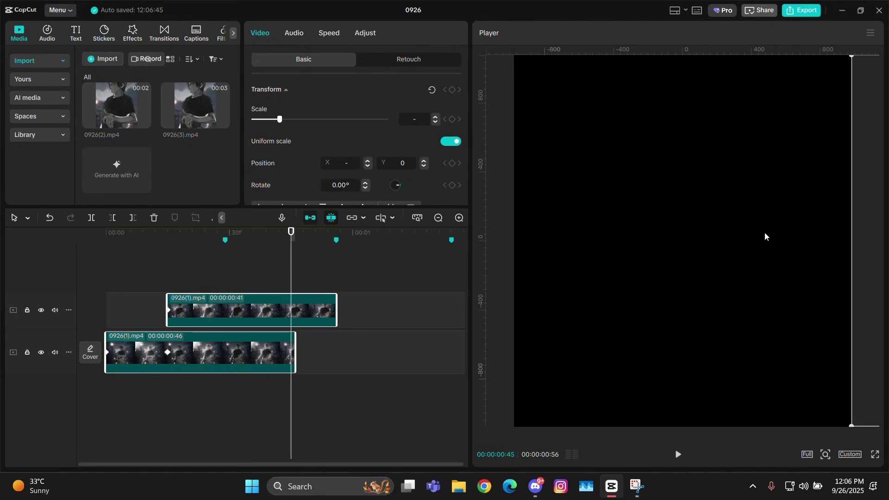
pyautogui.moveTo(804, 249); pyautogui.dragTo(635, 251)
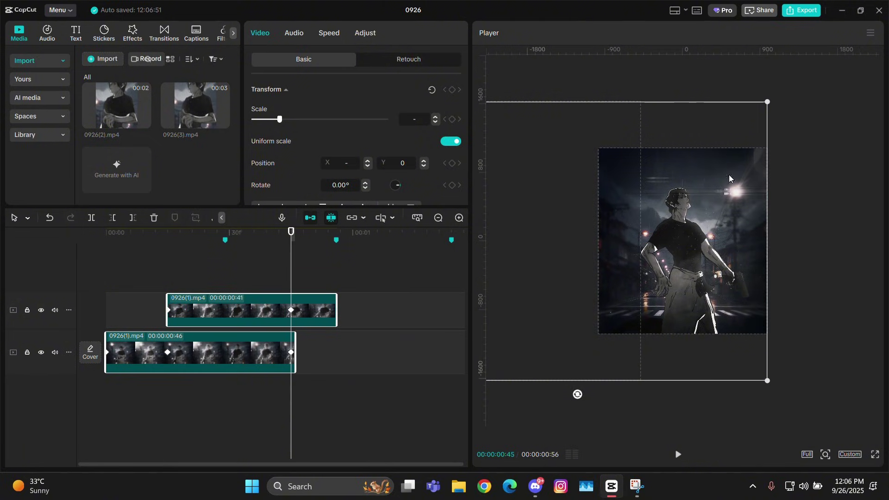
# Enlarge and reposition both selected clips at frame 45 until the upper clip's figure fills the frame.
pyautogui.moveTo(766, 103); pyautogui.dragTo(565, 280)
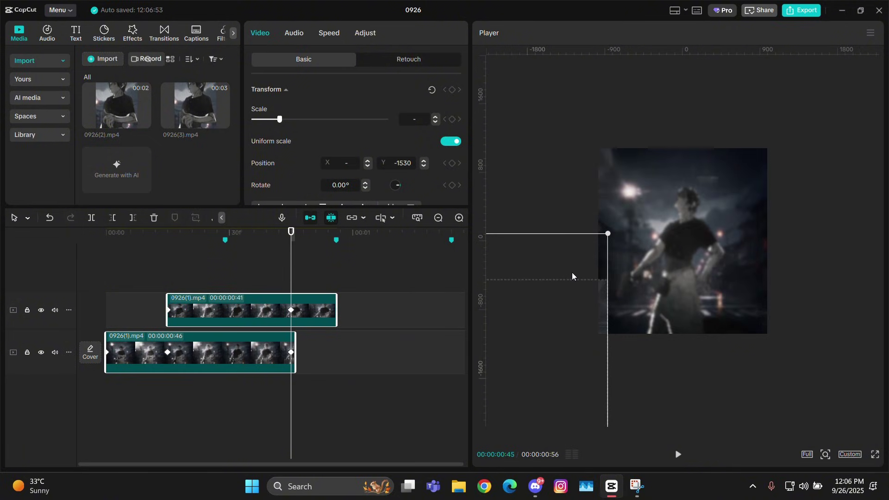
pyautogui.moveTo(608, 235); pyautogui.dragTo(863, 108)
pyautogui.moveTo(629, 305); pyautogui.dragTo(493, 313)
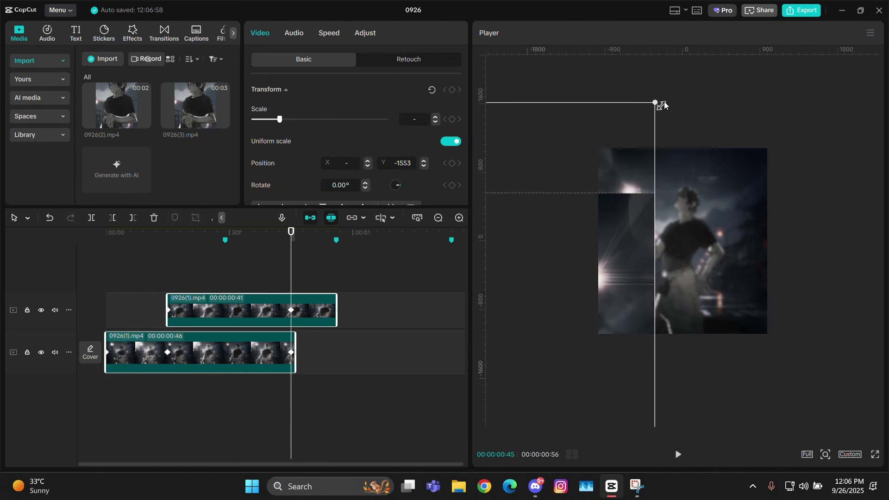
pyautogui.moveTo(659, 105); pyautogui.dragTo(679, 97)
pyautogui.moveTo(547, 218); pyautogui.dragTo(737, 116)
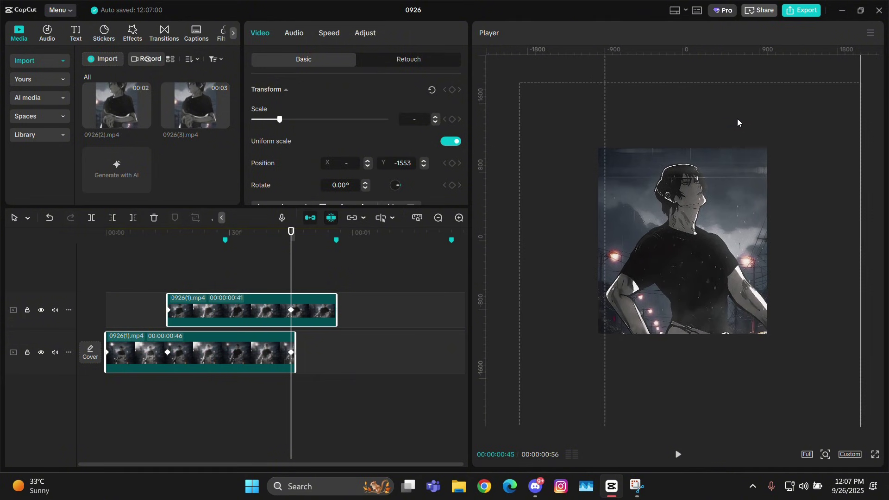
# Check the clips frame by frame around the frame 45 keyframes and play the slide transition from the start.
pyautogui.scroll(2, 279, 326)
pyautogui.click(354, 322)
pyautogui.press('Right')
pyautogui.click(325, 339)
pyautogui.press('Left')
pyautogui.click(344, 321)
pyautogui.press('Right')
pyautogui.moveTo(322, 310); pyautogui.dragTo(328, 313)
pyautogui.press('Home')
pyautogui.press('space')
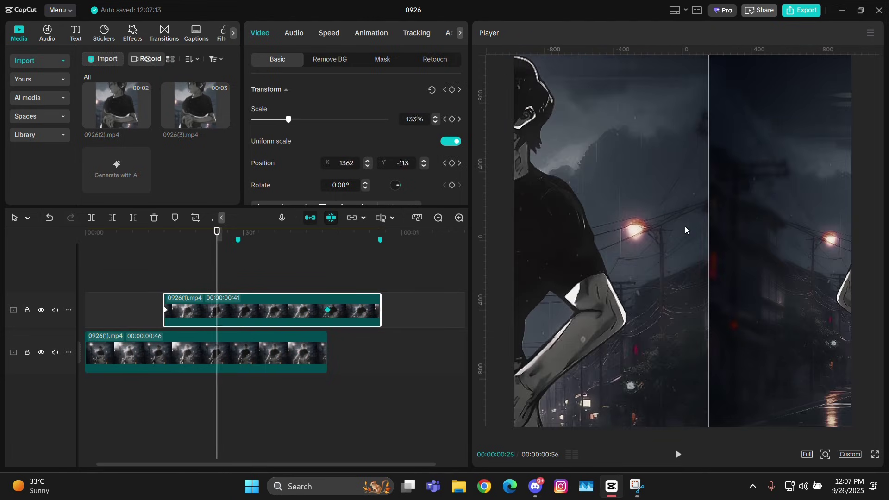
# Open the lower clip's keyframe graph and ease the frame 15 scale keyframe, extending its outgoing handle to frame 29.
pyautogui.click(195, 266)
pyautogui.click(223, 351)
pyautogui.hotkey('alt', 'k')
pyautogui.moveTo(117, 328); pyautogui.dragTo(196, 354)
pyautogui.click(226, 304)
pyautogui.click(202, 325)
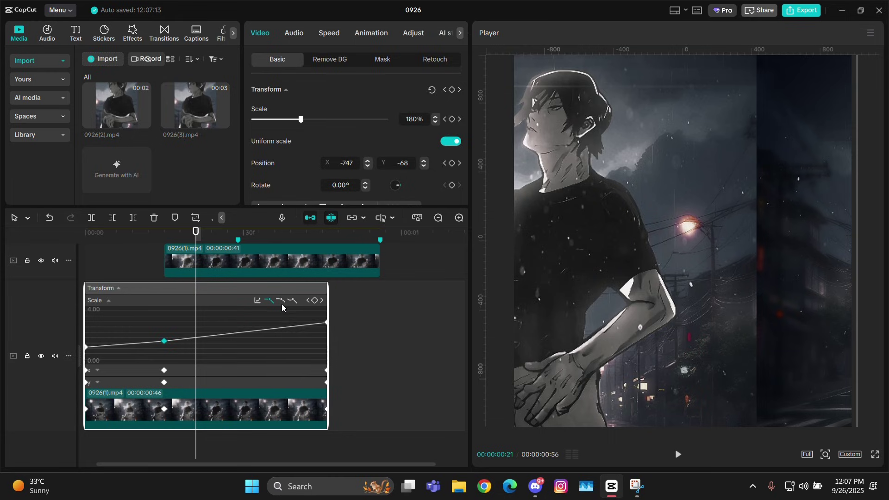
pyautogui.click(282, 300)
pyautogui.moveTo(129, 341); pyautogui.dragTo(100, 343)
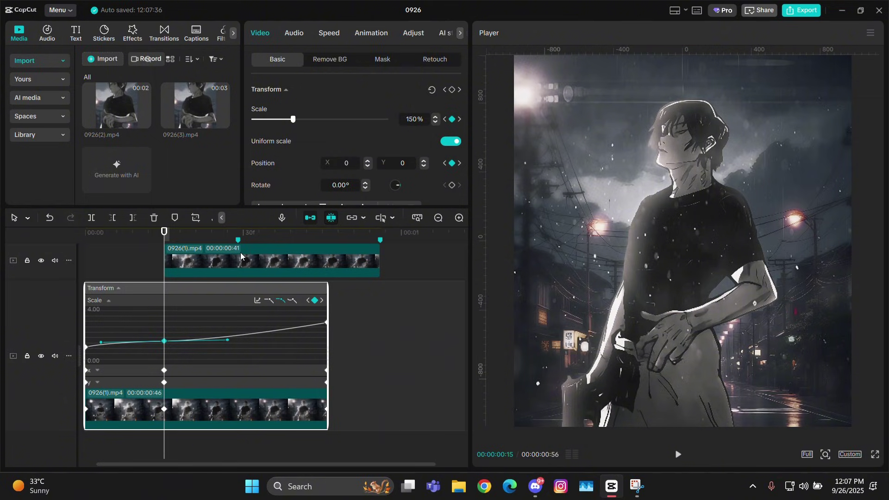
pyautogui.click(237, 232)
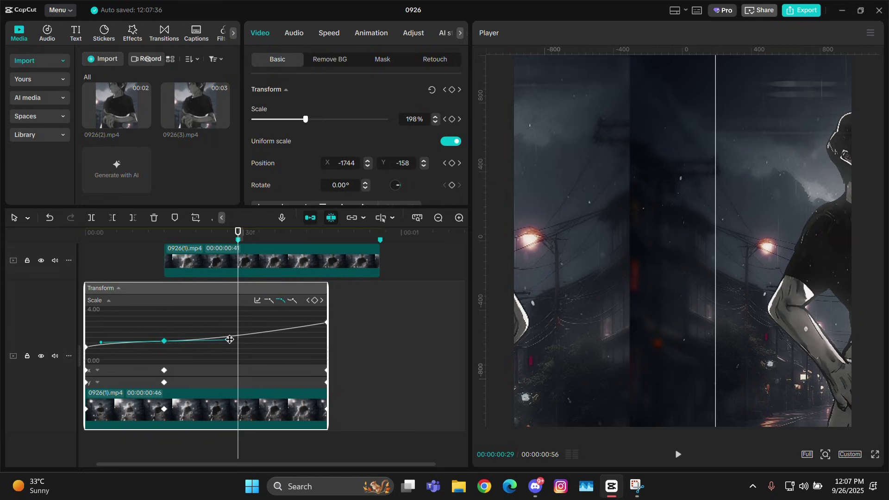
pyautogui.moveTo(227, 340); pyautogui.dragTo(239, 341)
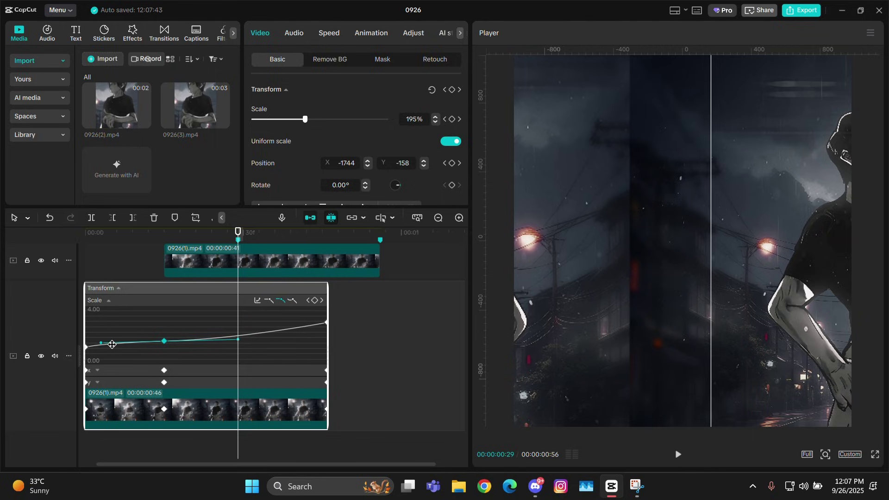
# Ease the lower clip's end scale keyframe by pulling its handle back to about frame 18.
pyautogui.moveTo(237, 340); pyautogui.dragTo(179, 326)
pyautogui.click(281, 301)
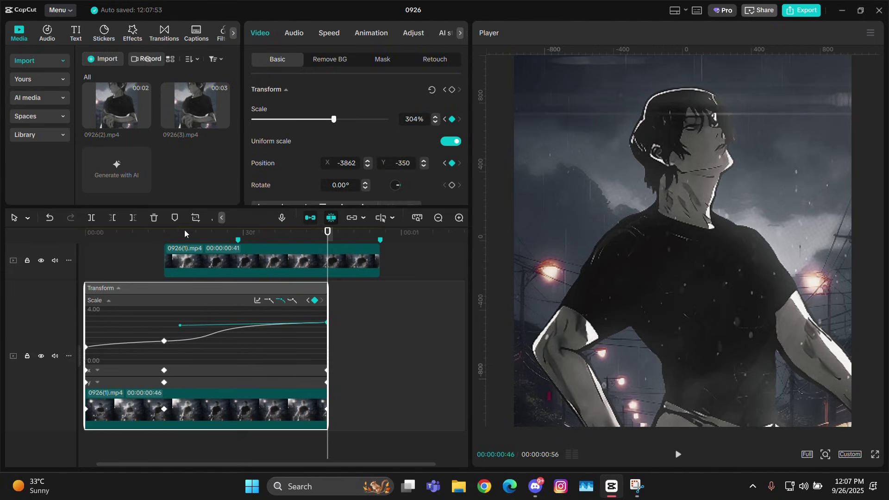
pyautogui.click(180, 231)
pyautogui.click(164, 341)
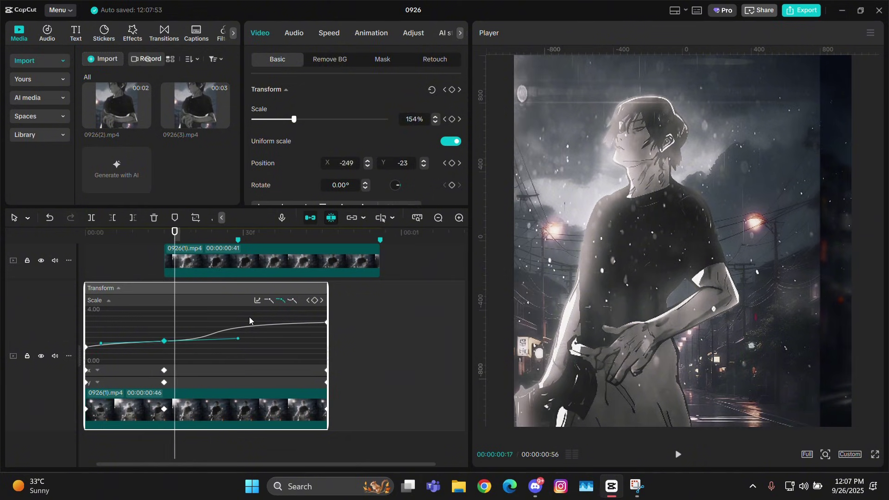
# Shape the lower clip's X position graph into an S-curve, with handles reaching frame 29 from the middle keyframe and frame 18 from the end.
pyautogui.click(193, 370)
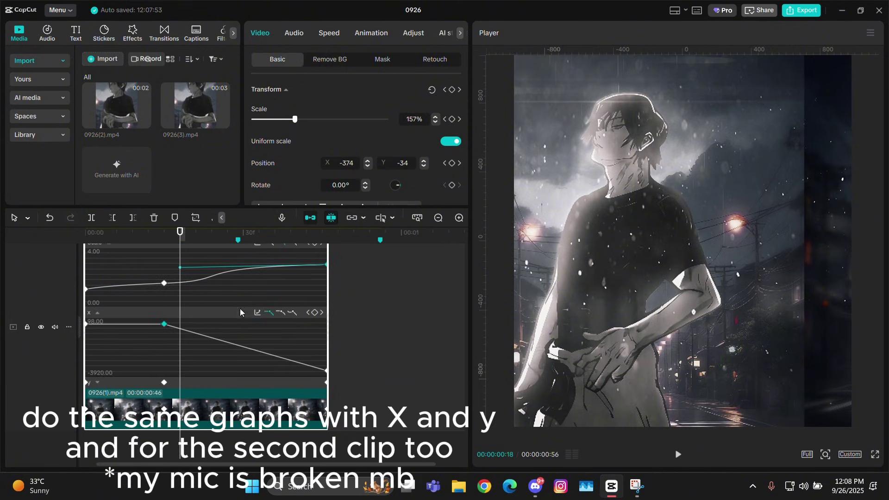
pyautogui.click(281, 313)
pyautogui.moveTo(272, 371); pyautogui.dragTo(180, 363)
pyautogui.click(163, 239)
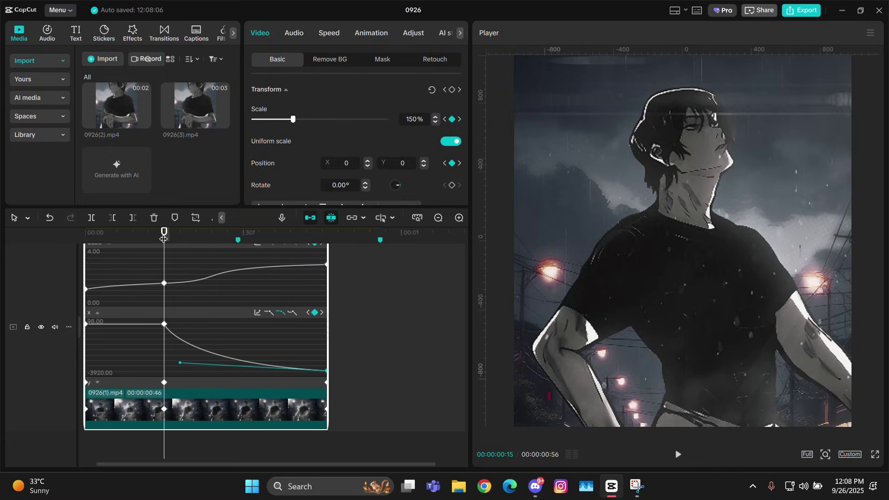
pyautogui.moveTo(163, 235); pyautogui.dragTo(180, 236)
pyautogui.moveTo(180, 364); pyautogui.dragTo(235, 302)
pyautogui.moveTo(119, 263); pyautogui.dragTo(120, 263)
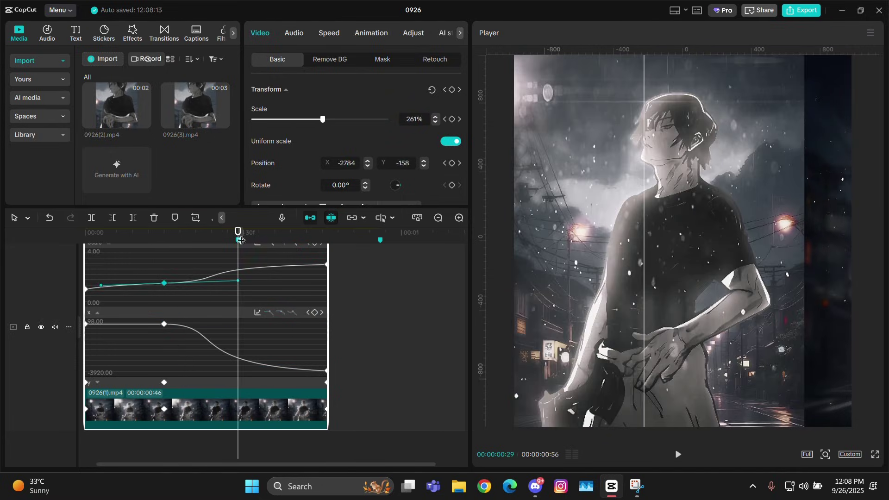
pyautogui.moveTo(270, 280); pyautogui.dragTo(327, 265)
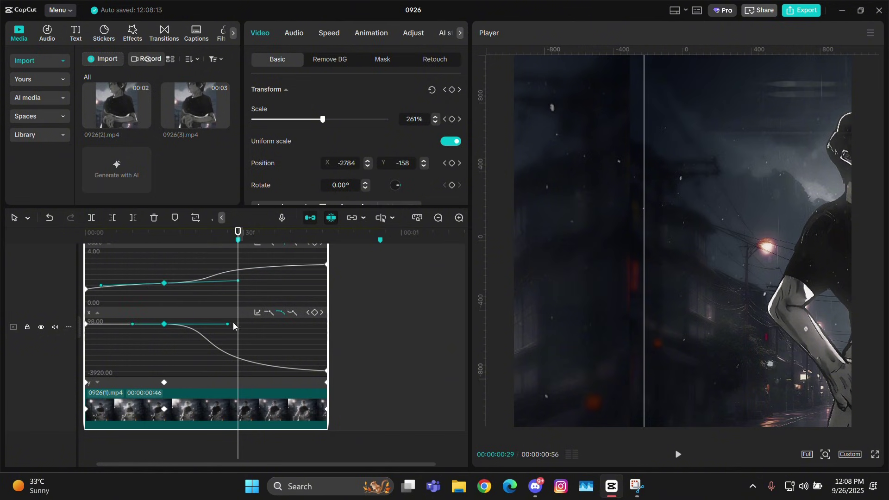
pyautogui.click(227, 324)
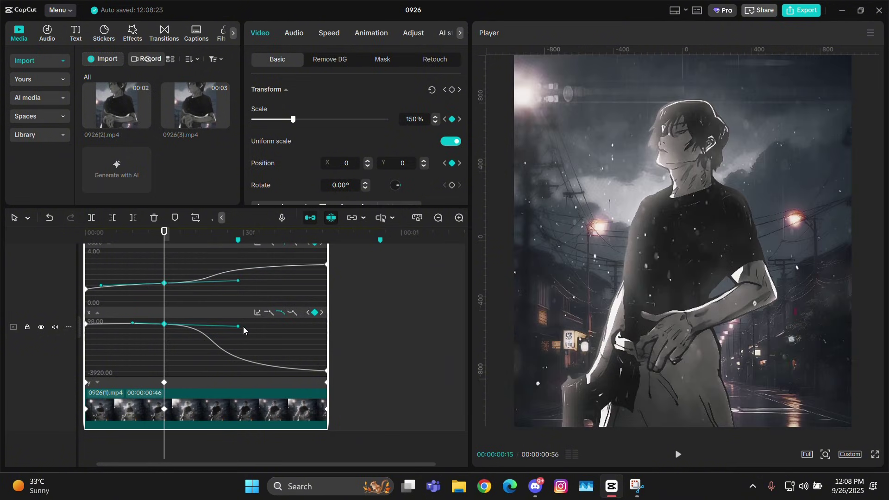
# Shape the lower clip's Y position graph into the same S-curve by easing its middle and end keyframes, and close the graph.
pyautogui.click(175, 382)
pyautogui.click(97, 382)
pyautogui.click(164, 343)
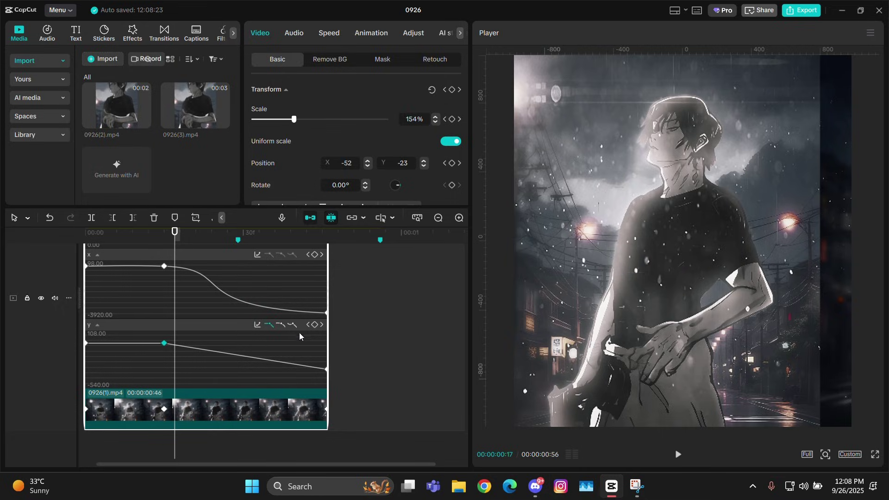
pyautogui.click(280, 325)
pyautogui.moveTo(227, 343); pyautogui.dragTo(353, 400)
pyautogui.click(283, 325)
pyautogui.moveTo(264, 368); pyautogui.dragTo(182, 366)
pyautogui.doubleClick(213, 397)
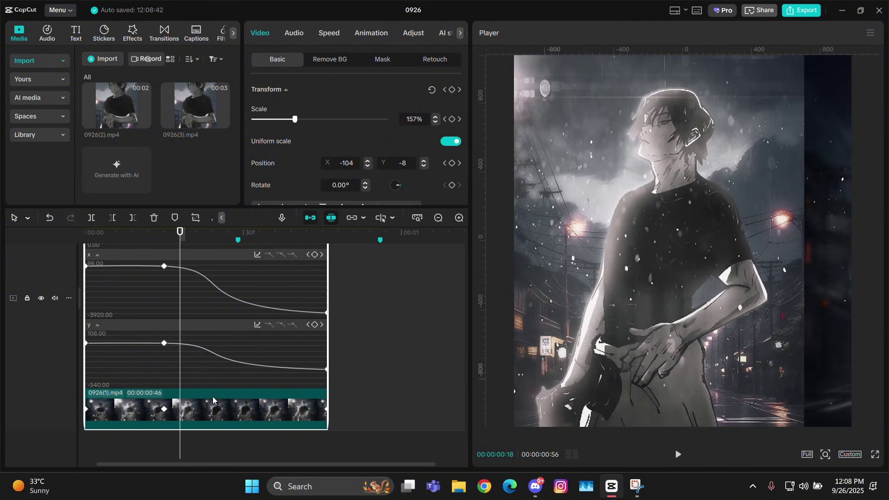
# Open the upper clip's keyframe graph and smooth its scale curve, pulling the second keyframe's handle back to about frame 18.
pyautogui.doubleClick(240, 319)
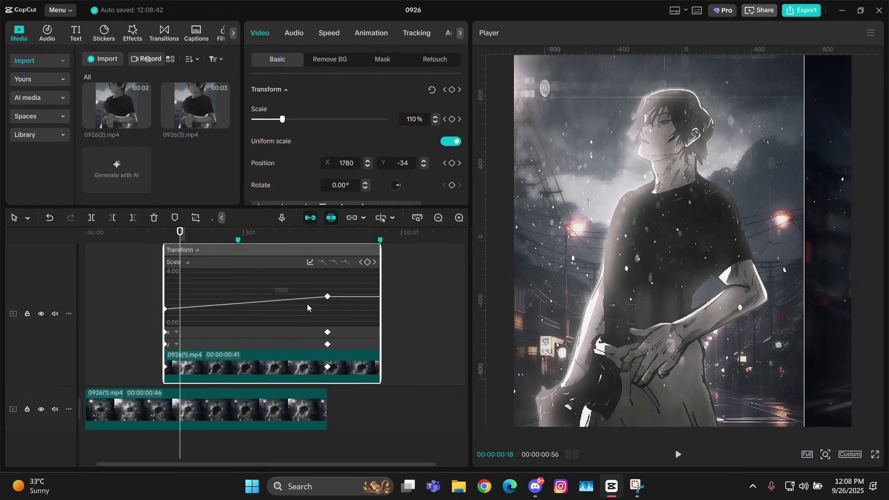
pyautogui.moveTo(295, 296); pyautogui.dragTo(348, 309)
pyautogui.click(333, 262)
pyautogui.moveTo(265, 297)
pyautogui.mouseDown()
pyautogui.moveTo(180, 301)
pyautogui.moveTo(238, 306)
pyautogui.moveTo(173, 316)
pyautogui.moveTo(179, 324)
pyautogui.mouseUp()
pyautogui.click(336, 263)
# Ease the upper clip's X position keyframes into an S-curve, extending the first keyframe's handle to frame 29.
pyautogui.click(239, 238)
pyautogui.click(284, 336)
pyautogui.click(333, 274)
pyautogui.click(181, 304)
pyautogui.click(334, 274)
pyautogui.moveTo(229, 288); pyautogui.dragTo(237, 288)
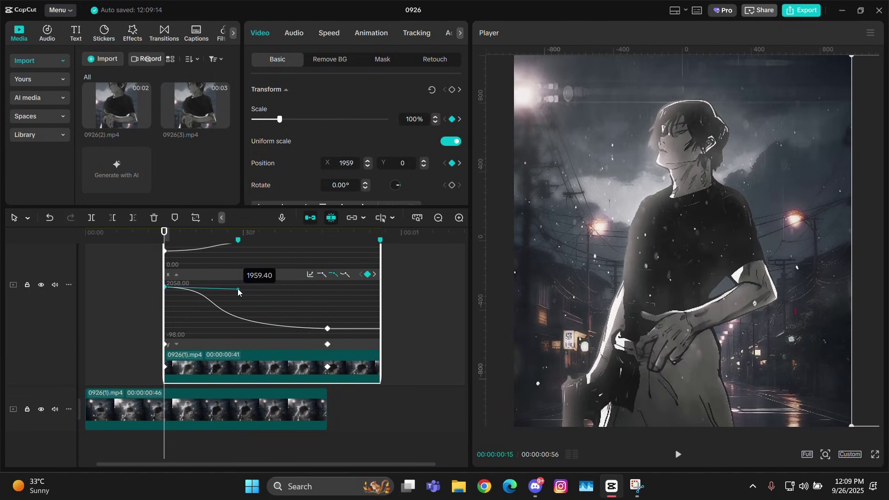
# Ease the upper clip's Y position keyframes into an S-curve, pulling the second handle back to frame 18, and collapse the property graphs.
pyautogui.scroll(-2, 256, 345)
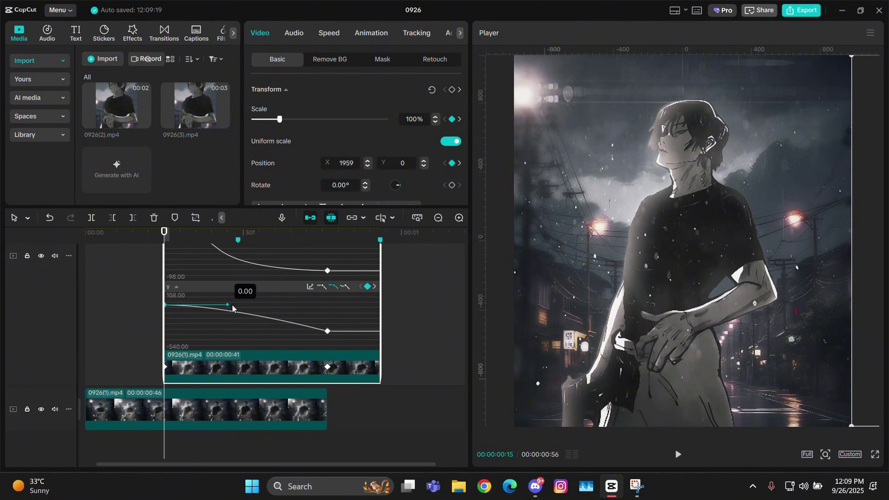
pyautogui.click(327, 331)
pyautogui.moveTo(314, 320); pyautogui.dragTo(342, 342)
pyautogui.moveTo(264, 331); pyautogui.dragTo(181, 331)
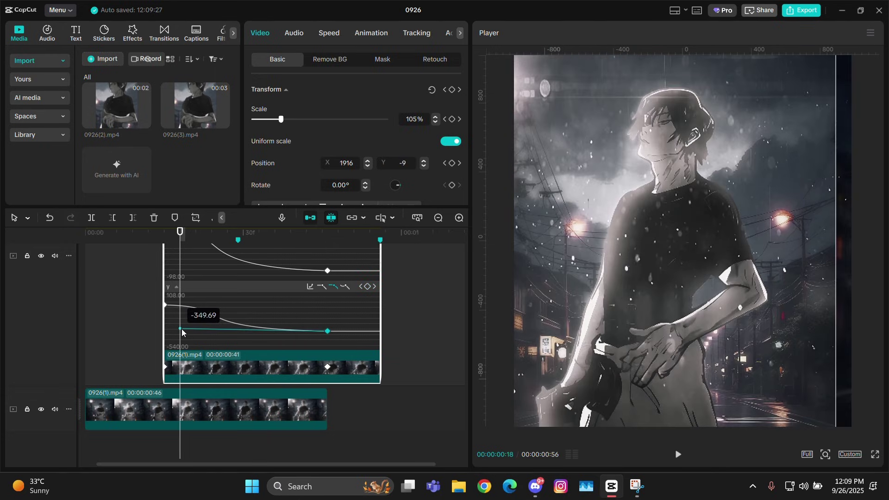
pyautogui.click(175, 287)
pyautogui.click(176, 275)
pyautogui.click(187, 263)
# Play the eased transition from the start to judge its motion.
pyautogui.click(233, 271)
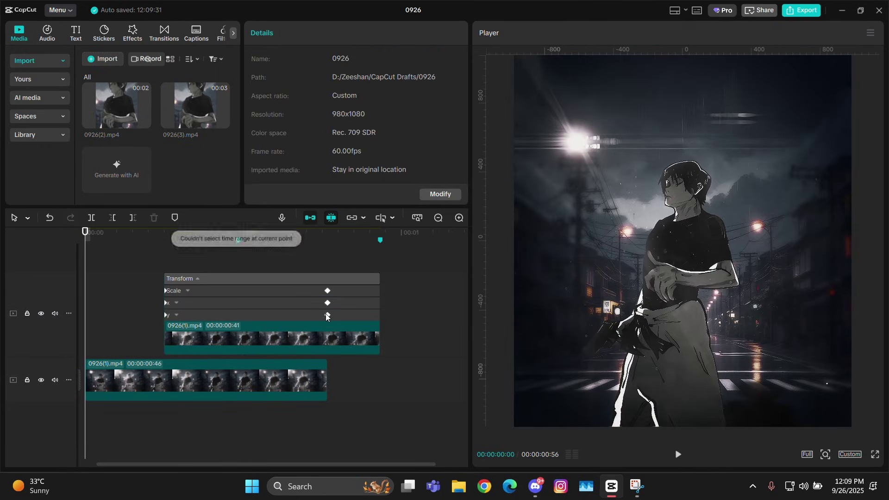
pyautogui.press('space')
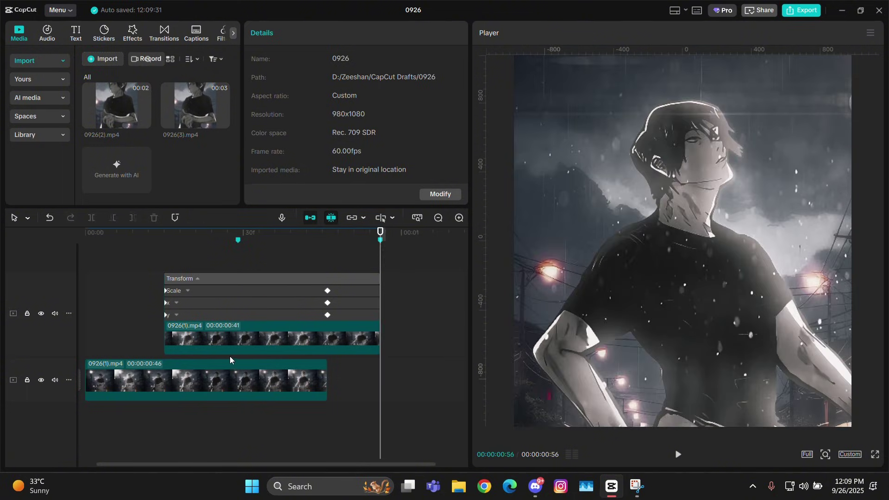
pyautogui.click(187, 290)
pyautogui.doubleClick(233, 371)
pyautogui.click(88, 232)
pyautogui.press('space')
pyautogui.click(93, 297)
pyautogui.press('space')
# Add a scale keyframe of 134% at frame 55 of the upper clip, shift it toward the clip's end and close the graph.
pyautogui.click(354, 307)
pyautogui.click(396, 307)
pyautogui.moveTo(306, 120); pyautogui.dragTo(289, 126)
pyautogui.hotkey('alt', 'k')
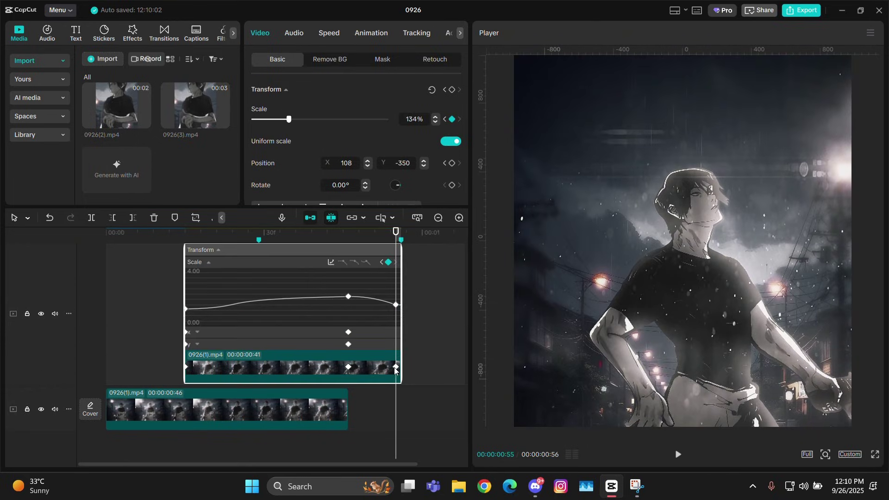
pyautogui.moveTo(394, 368); pyautogui.dragTo(440, 359)
pyautogui.hotkey('alt', 'k')
# Play the whole transition from the start with the scale-down at its end.
pyautogui.click(438, 218)
pyautogui.click(25, 261)
pyautogui.press('space')
pyautogui.click(102, 256)
pyautogui.press('space')
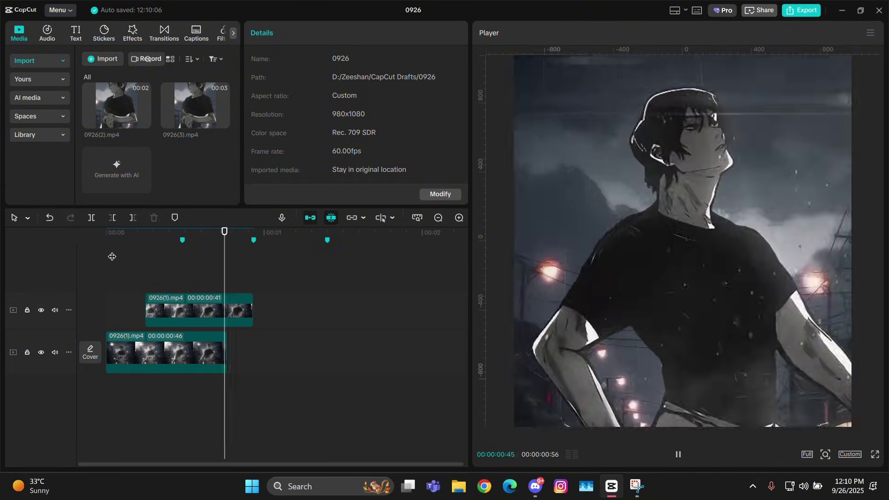
pyautogui.press('space')
# Export the transition and replace both timeline clips with the rendered 0926(4).mp4, leaving no separate audio.
pyautogui.hotkey('ctrl', 'a')
pyautogui.hotkey('ctrl', 'e')
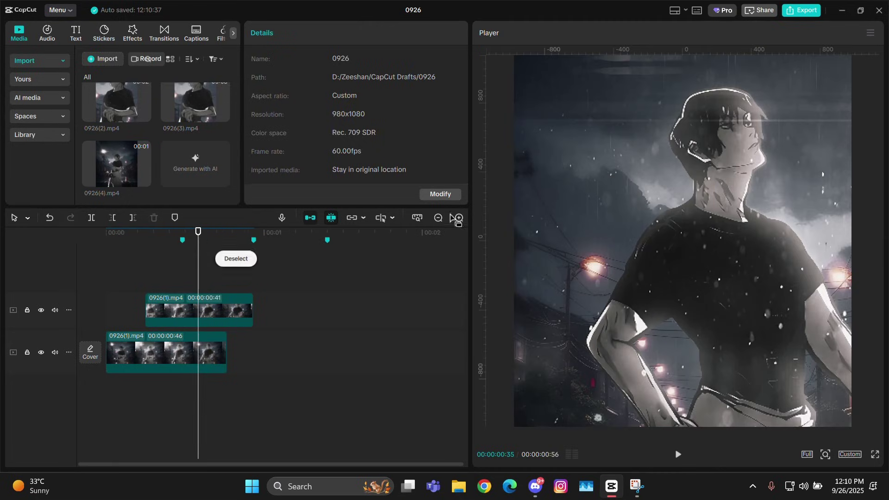
pyautogui.hotkey('ctrl', 'a')
pyautogui.scroll(-2, 153, 269)
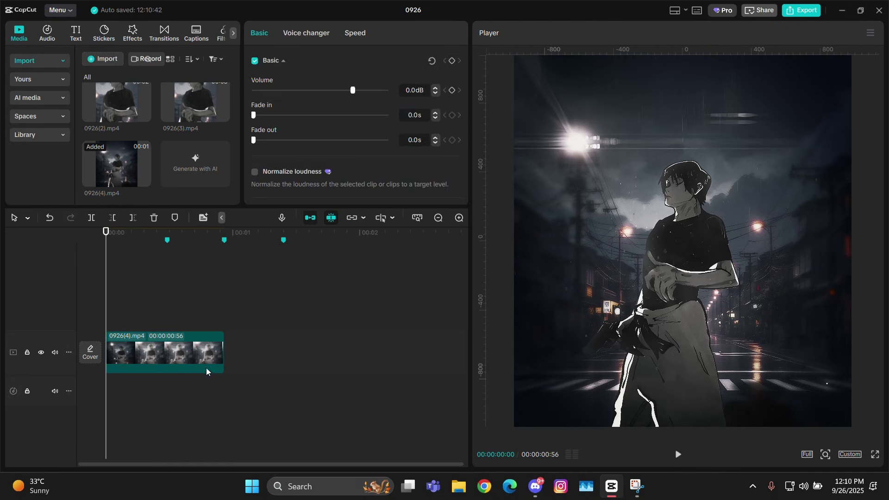
pyautogui.scroll(2, 306, 303)
pyautogui.click(306, 304)
pyautogui.click(203, 347)
pyautogui.click(164, 299)
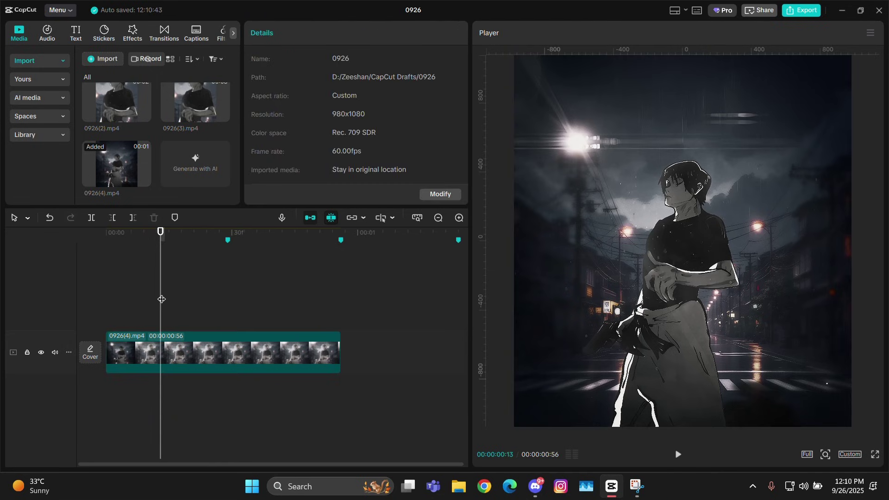
# Step through the opening frames of the rendered clip and place a copy of it on the track above, starting at frame 0.
pyautogui.click(171, 335)
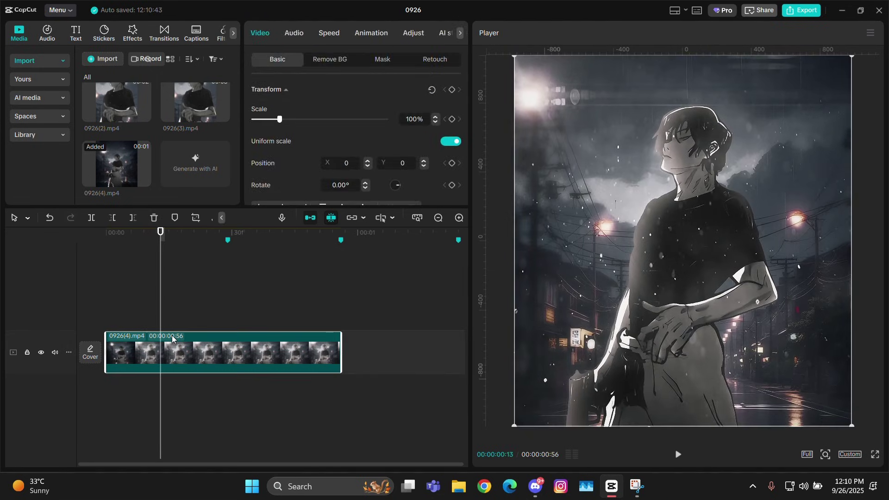
pyautogui.press('Left')
pyautogui.press('Left')
pyautogui.press('Left')
pyautogui.press('Left')
pyautogui.press('Right')
pyautogui.press('Right')
pyautogui.press('Left')
pyautogui.press('Left')
pyautogui.press('Left')
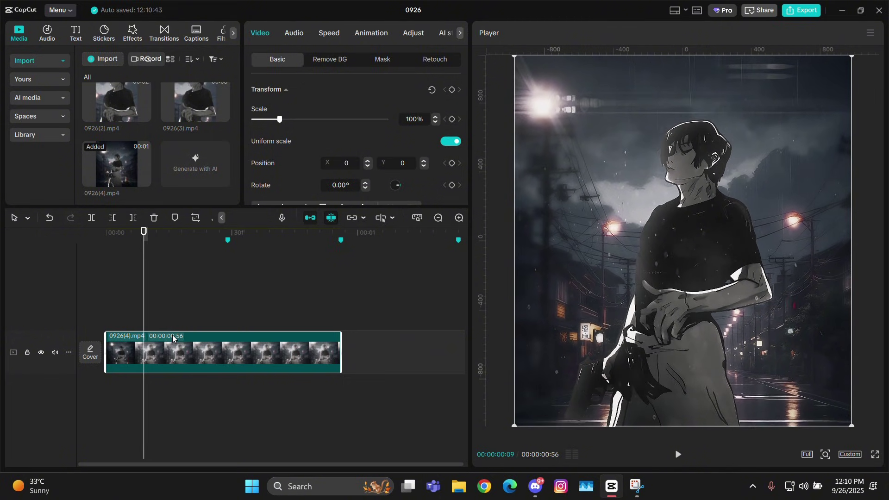
pyautogui.press('Up')
pyautogui.hotkey('ctrl', 'v')
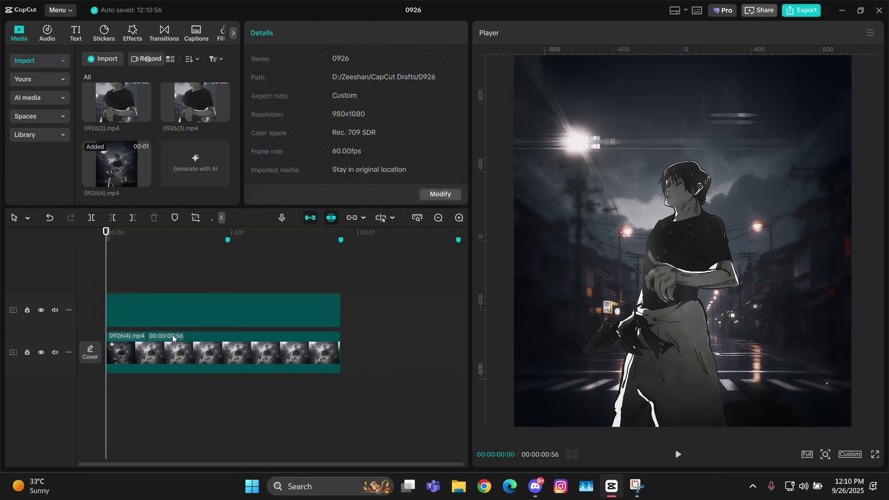
# Trim the start of the upper copy to frame 10.
pyautogui.click(138, 239)
pyautogui.press('Right')
pyautogui.press('Right')
pyautogui.press('Right')
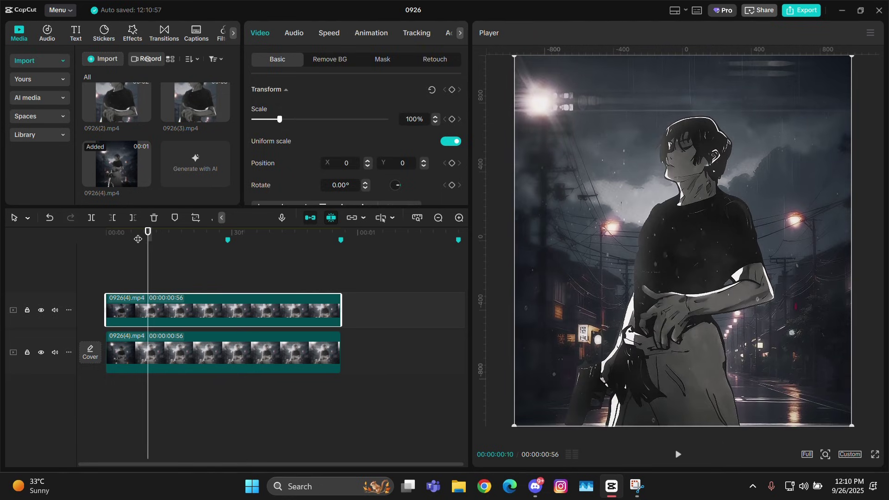
pyautogui.press('Right')
pyautogui.press('Left')
pyautogui.press('Left')
pyautogui.press('q')
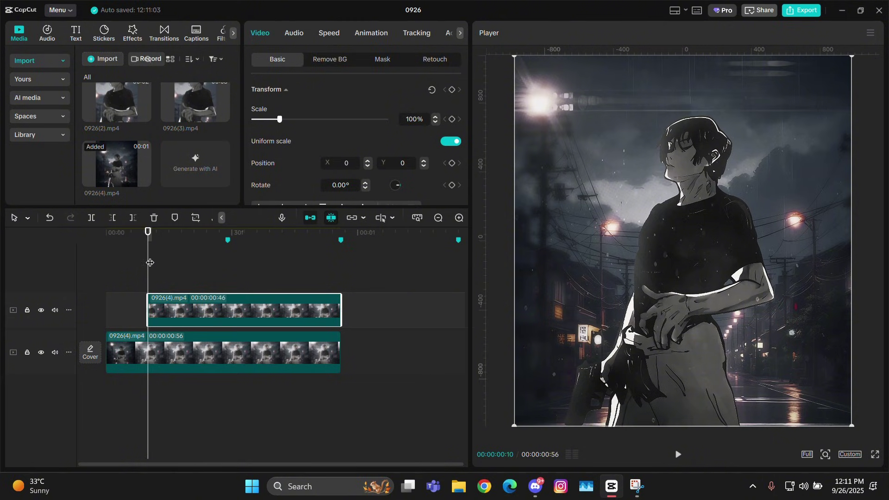
# Add a Filmstrip mask of size 800 to the upper copy and move it to the picture's top edge at Y 1920.
pyautogui.click(393, 68)
pyautogui.click(303, 111)
pyautogui.click(315, 149)
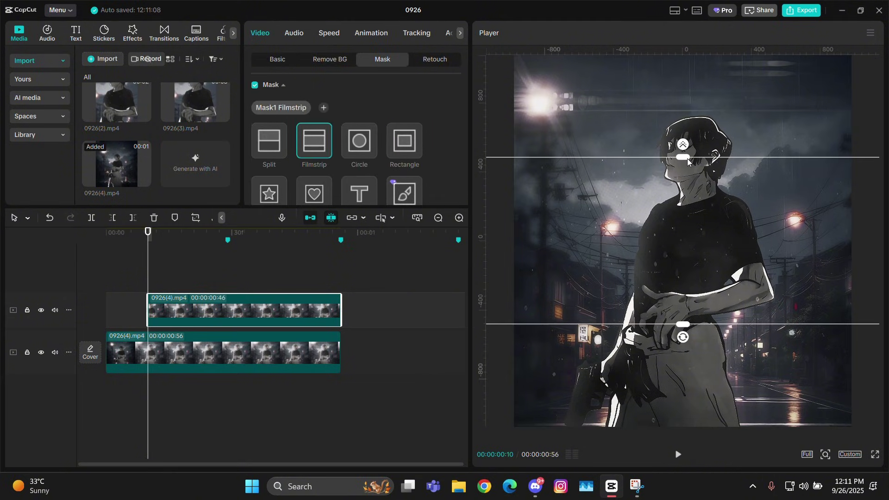
pyautogui.scroll(-4, 370, 153)
pyautogui.click(343, 187)
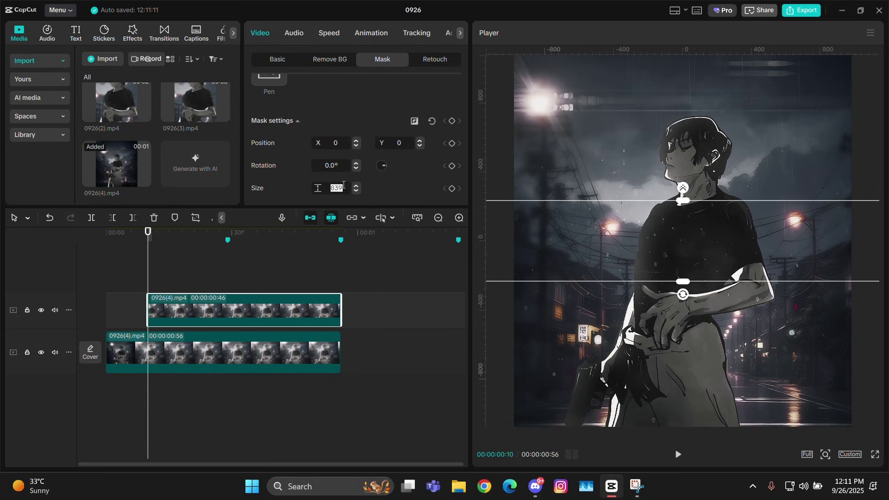
pyautogui.write('800')
pyautogui.moveTo(637, 232); pyautogui.dragTo(788, 108)
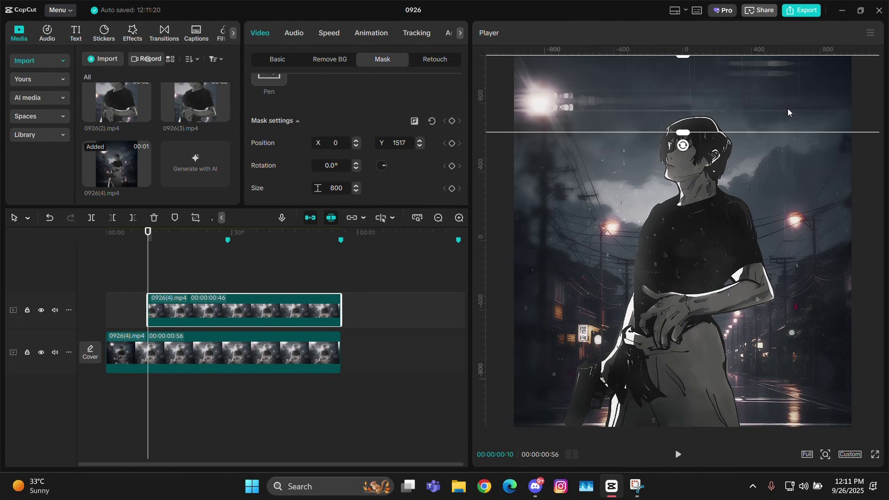
pyautogui.moveTo(677, 104); pyautogui.dragTo(683, 44)
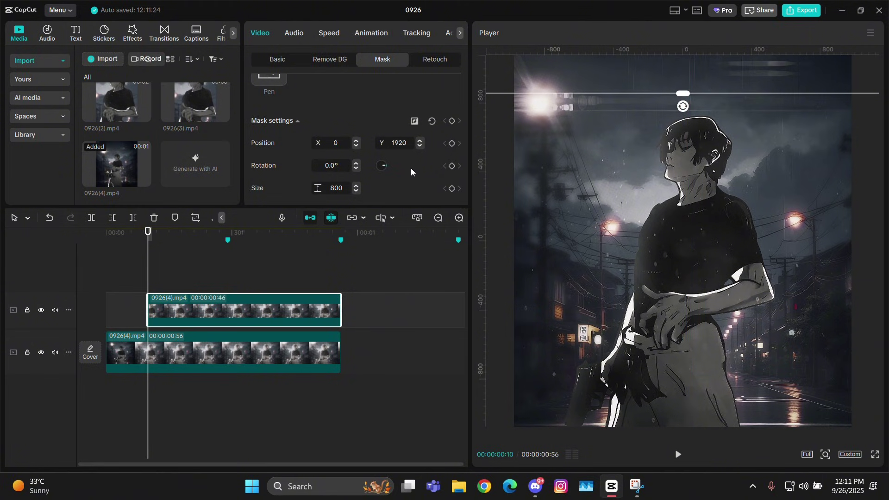
pyautogui.click(723, 75)
# Paste a copy of the masked clip at frame 11 and move its mask down directly below the first strip.
pyautogui.press('Right')
pyautogui.hotkey('ctrl', 'v')
pyautogui.moveTo(752, 78); pyautogui.dragTo(779, 151)
pyautogui.hotkey('ctrl', 'z')
pyautogui.click(238, 321)
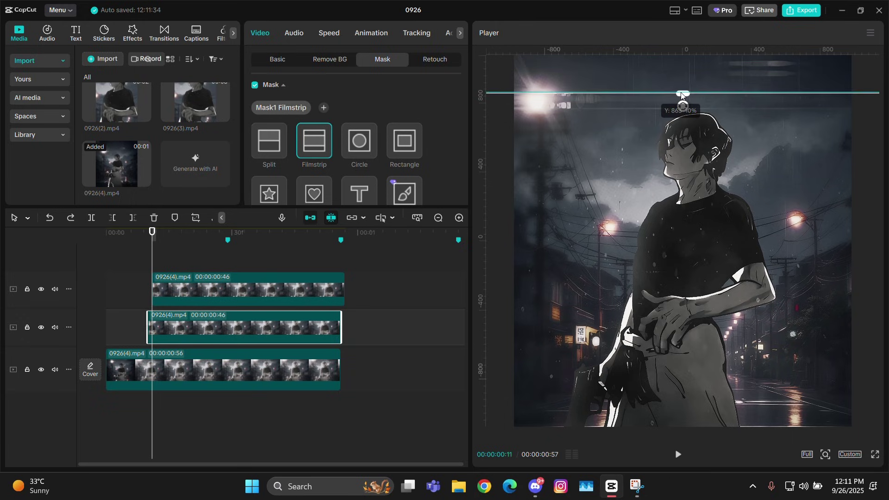
pyautogui.click(225, 285)
pyautogui.moveTo(751, 77); pyautogui.dragTo(759, 151)
pyautogui.moveTo(666, 93); pyautogui.dragTo(657, 168)
# Paste further masked copies at frames 12 and 13, moving each mask down one strip height below the previous one.
pyautogui.press('Right')
pyautogui.hotkey('ctrl', 'v')
pyautogui.moveTo(742, 139); pyautogui.dragTo(744, 215)
pyautogui.moveTo(643, 170); pyautogui.dragTo(636, 247)
pyautogui.press('Right')
pyautogui.hotkey('ctrl', 'v')
pyautogui.moveTo(774, 190); pyautogui.dragTo(773, 268)
# Paste another masked copy at frame 14 and lower its mask to the next strip, just above the picture's bottom edge.
pyautogui.press('Right')
pyautogui.hotkey('ctrl', 'v')
pyautogui.moveTo(736, 294); pyautogui.dragTo(731, 367)
pyautogui.moveTo(546, 323); pyautogui.dragTo(550, 400)
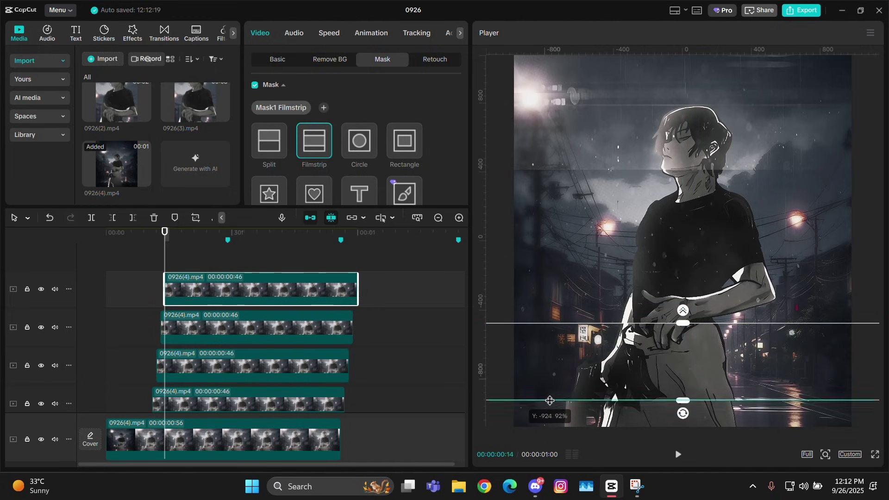
# Paste another masked copy at frame 15 and lower its Filmstrip mask to the last strip, covering the picture's bottom edge.
pyautogui.click(185, 277)
pyautogui.hotkey('ctrl', 'c')
pyautogui.press('Up')
pyautogui.press('Right')
pyautogui.hotkey('ctrl', 'v')
pyautogui.moveTo(810, 369); pyautogui.dragTo(740, 413)
pyautogui.moveTo(682, 388); pyautogui.dragTo(682, 406)
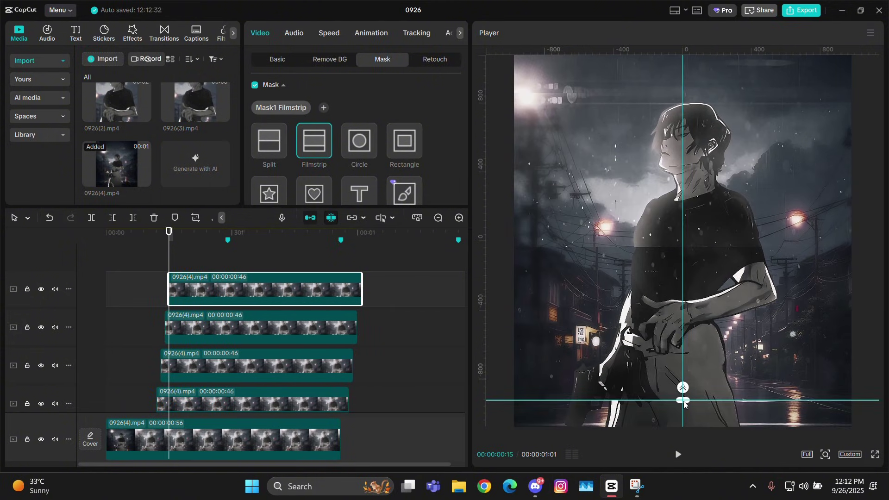
# Trim the ends of all the masked copies above the base clip so they finish together at frame 47.
pyautogui.click(246, 251)
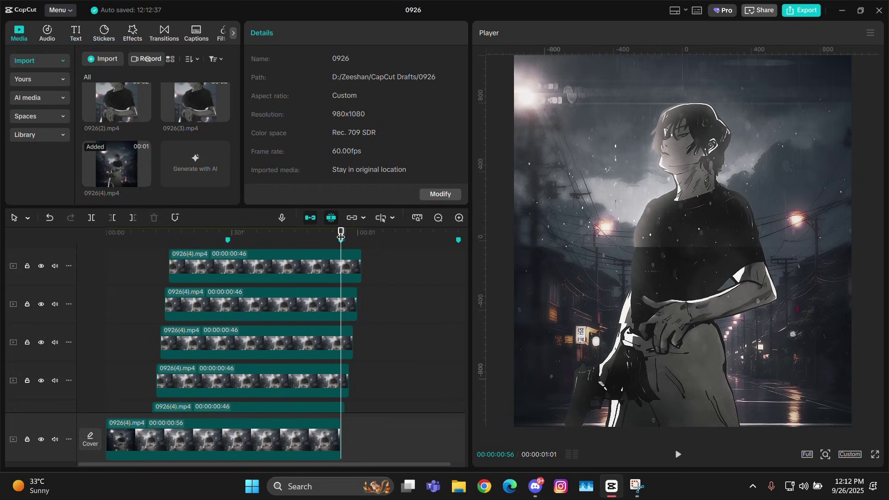
pyautogui.press('Left')
pyautogui.press('Left')
pyautogui.press('Left')
pyautogui.press('Left')
pyautogui.press('Left')
pyautogui.press('Left')
pyautogui.scroll(-3, 395, 300)
pyautogui.press('Left')
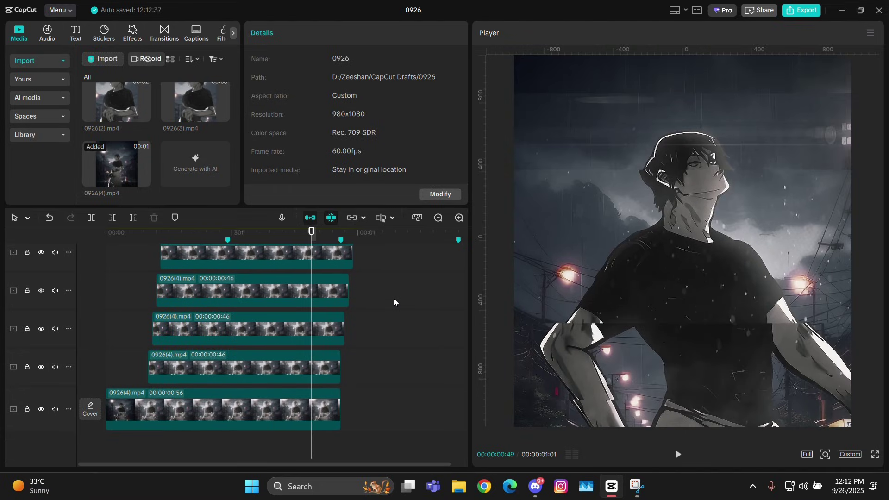
pyautogui.press('Left')
pyautogui.click(318, 352)
pyautogui.press('Left')
pyautogui.press('Left')
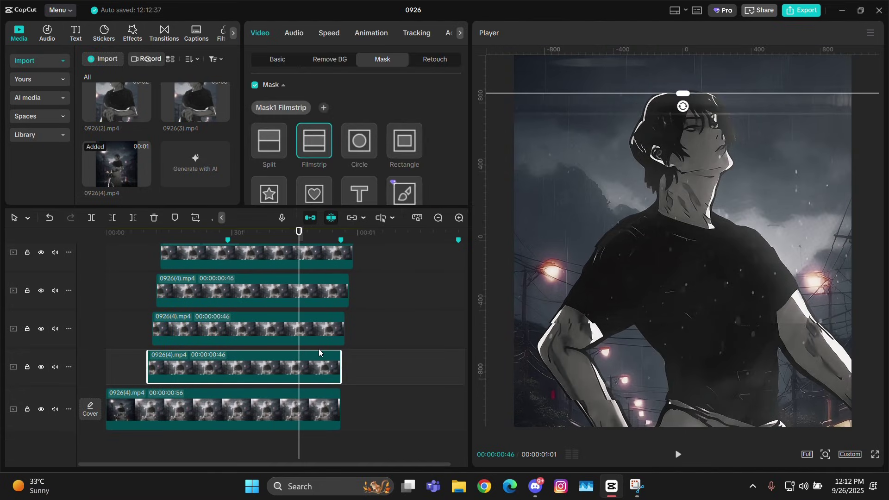
pyautogui.press('Right')
pyautogui.moveTo(363, 368); pyautogui.dragTo(329, 270)
pyautogui.scroll(-2, 350, 298)
pyautogui.scroll(2, 350, 298)
pyautogui.moveTo(278, 398); pyautogui.dragTo(223, 280)
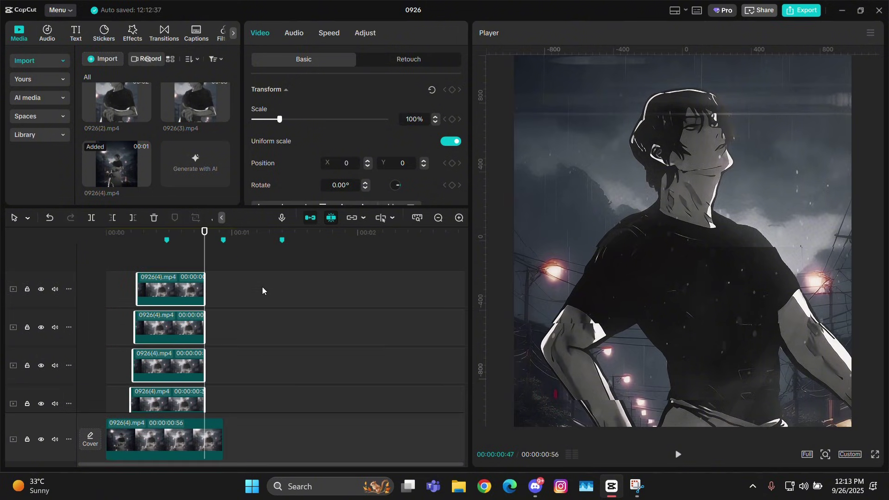
pyautogui.press('w')
pyautogui.keyDown('ctrl'); pyautogui.scroll(2, 289, 326); pyautogui.keyUp('ctrl')
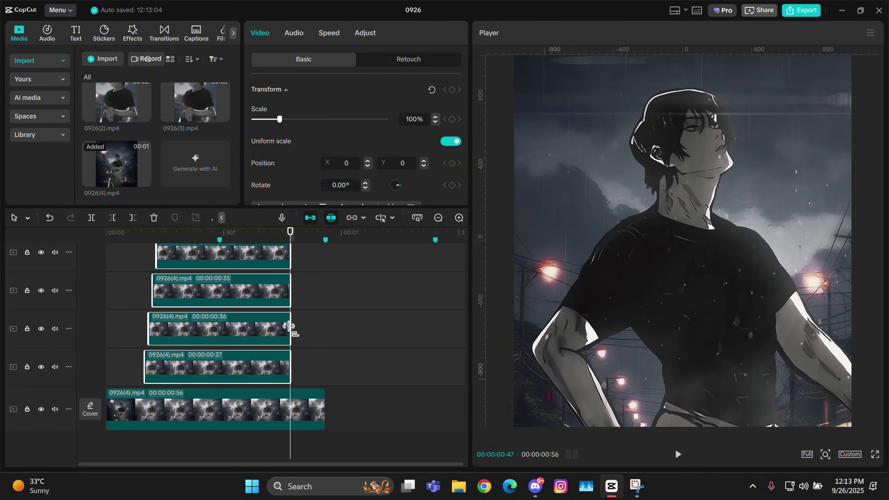
# Try trimming the ends of the masked copies at frame 45 and undo that trim.
pyautogui.press('Left')
pyautogui.press('Left')
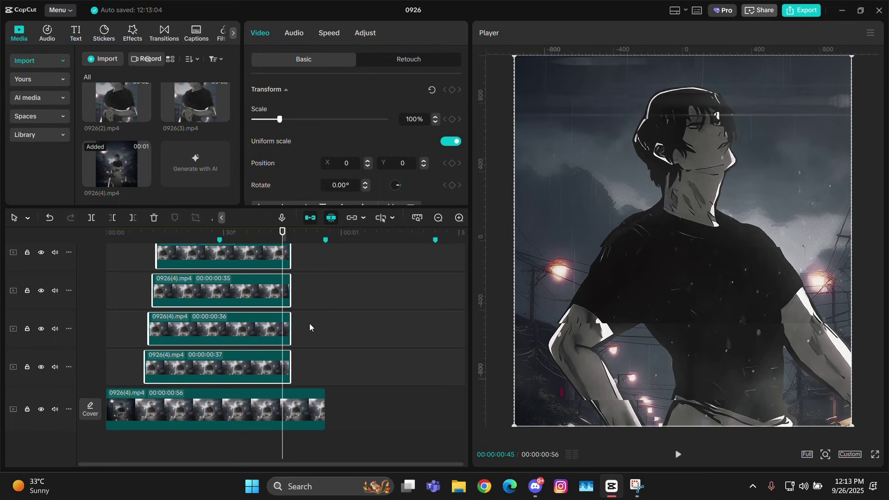
pyautogui.press('w')
pyautogui.scroll(3, 309, 322)
pyautogui.hotkey('ctrl', 'z')
pyautogui.scroll(-3, 310, 318)
# Combine the base clip and all the masked copies into one compound clip and render it for preview.
pyautogui.click(371, 410)
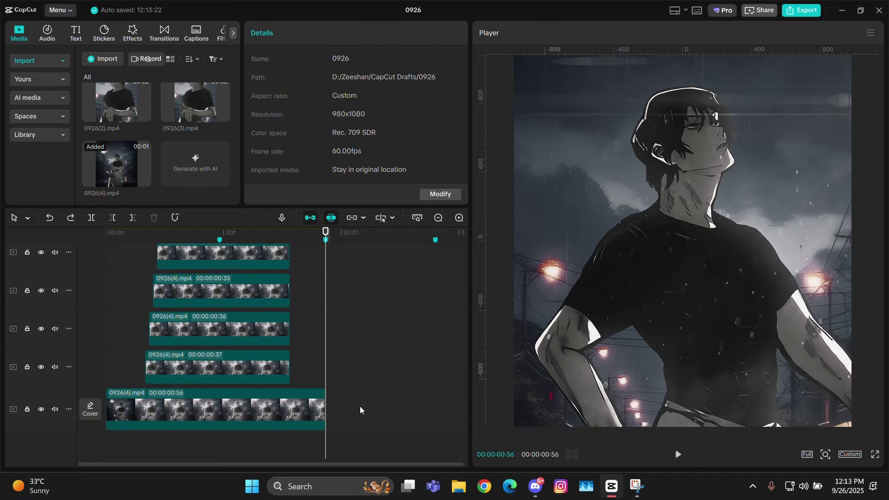
pyautogui.hotkey('ctrl', 'a')
pyautogui.hotkey('alt', 'g')
pyautogui.rightClick(331, 289)
pyautogui.moveTo(393, 331)
pyautogui.click(464, 331)
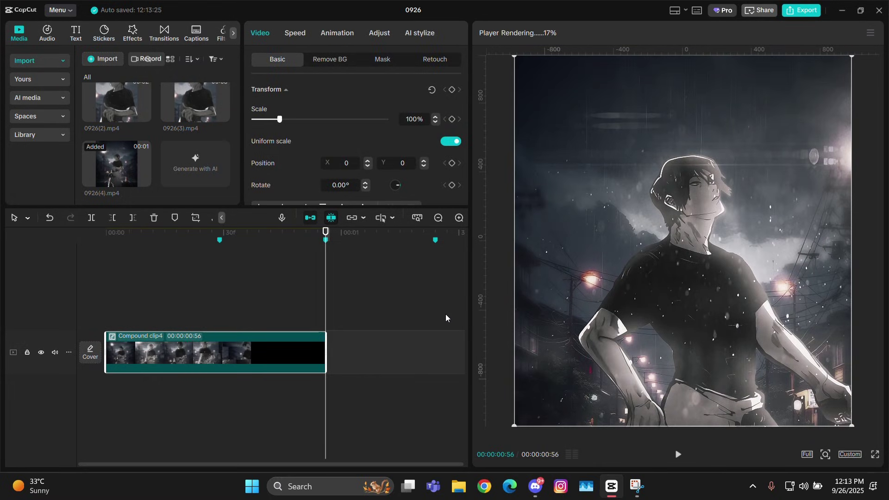
pyautogui.click(438, 218)
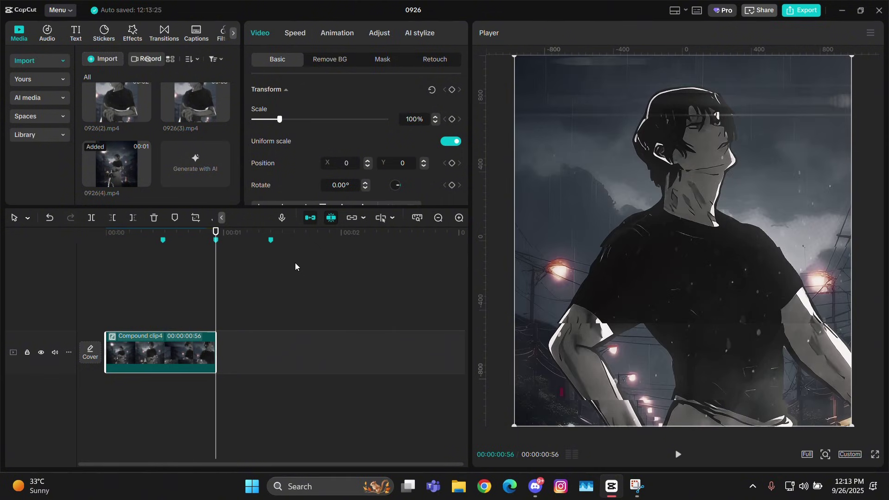
# Play back the compound clip and export it as the new video 0926(5).mp4.
pyautogui.press('space')
pyautogui.click(106, 282)
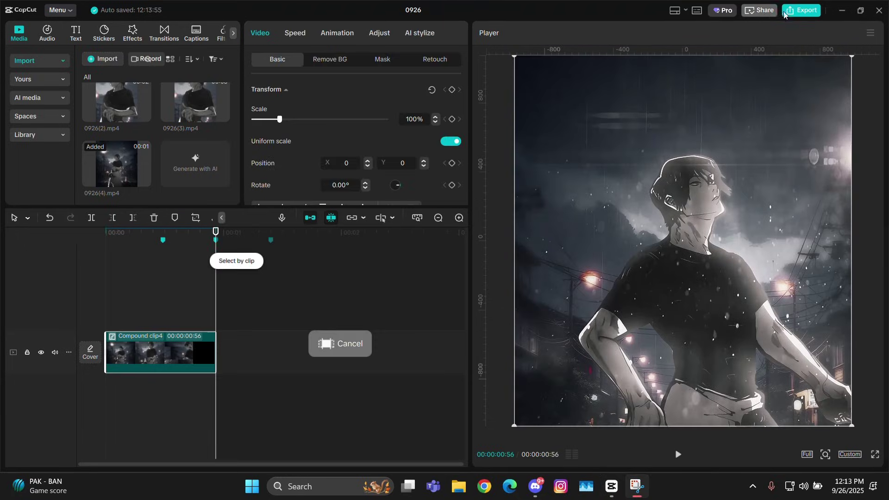
pyautogui.hotkey('ctrl', 'e')
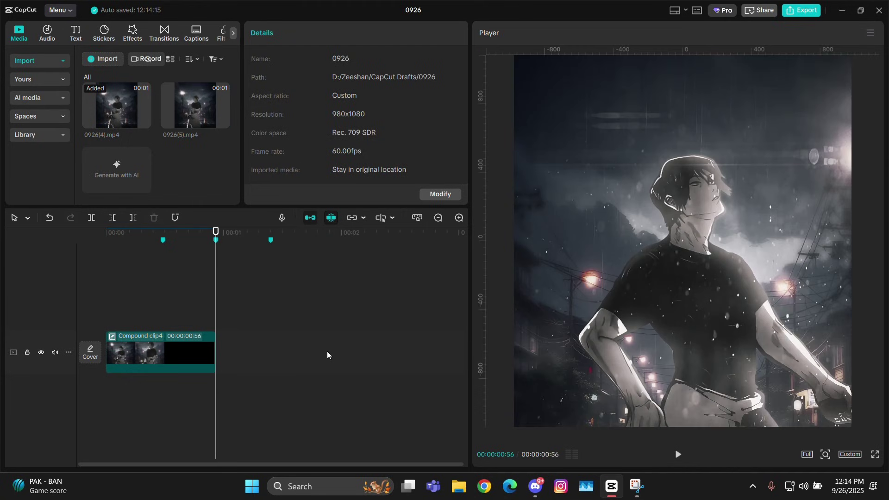
# Move the compound clip aside onto a higher track and place 0926(5).mp4 at the start of the main track.
pyautogui.moveTo(160, 353); pyautogui.dragTo(357, 311)
pyautogui.moveTo(195, 106); pyautogui.dragTo(160, 352)
pyautogui.click(118, 385)
# Enable Motion blur on the 0926(5).mp4 clip with Blur 60 and Blend 0.
pyautogui.scroll(-3, 359, 112)
pyautogui.click(185, 353)
pyautogui.scroll(-4, 429, 149)
pyautogui.scroll(-5, 370, 152)
pyautogui.click(279, 139)
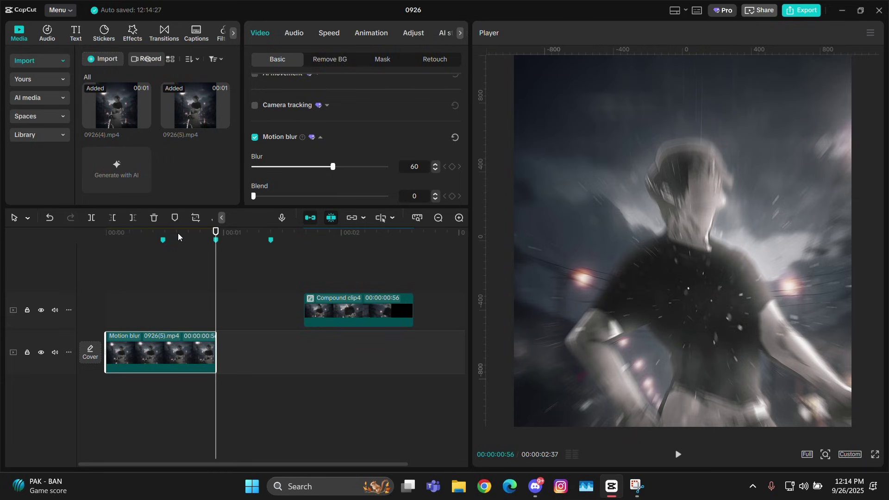
# Play back the motion-blurred clip from near its start and preview the source video 0926(4).mp4 for comparison.
pyautogui.click(127, 233)
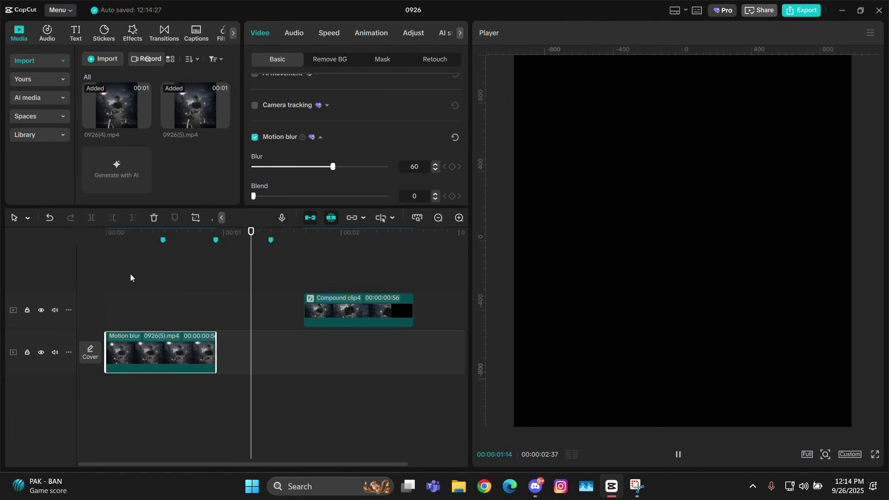
pyautogui.click(128, 273)
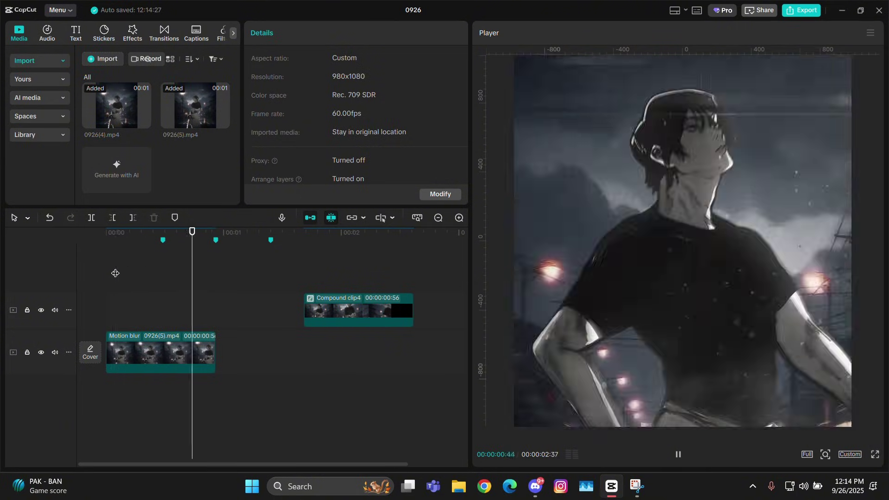
pyautogui.click(147, 121)
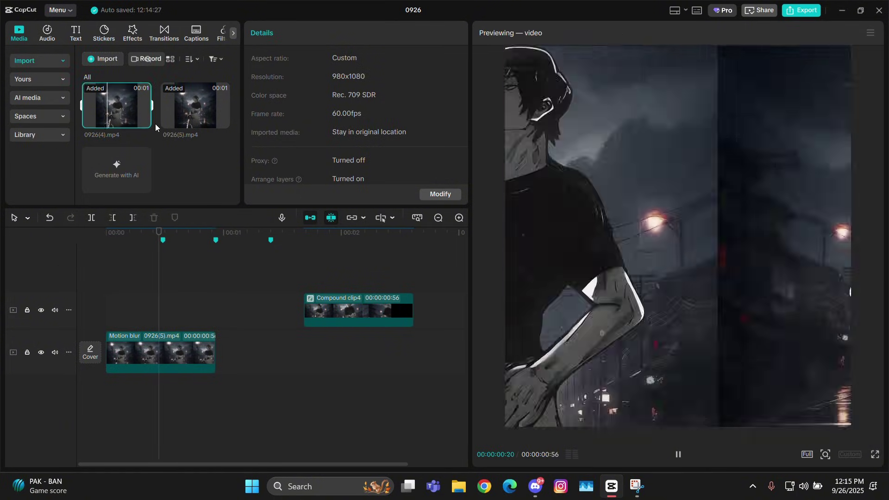